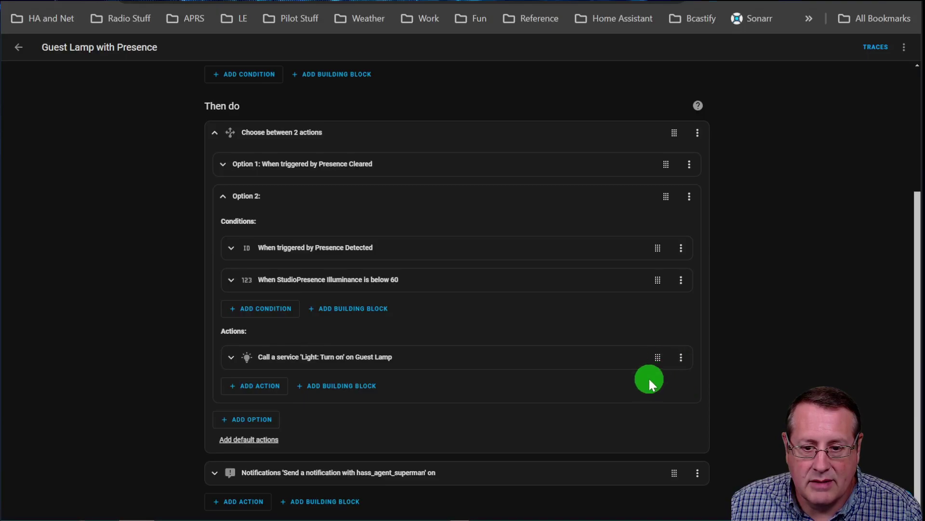
Move the Guest Lamp 'Light: Turn on' action and the Notifications action under Option 2's actions.
{"action": "left_click_drag", "start_coordinate": [664, 358], "coordinate": [672, 331]}
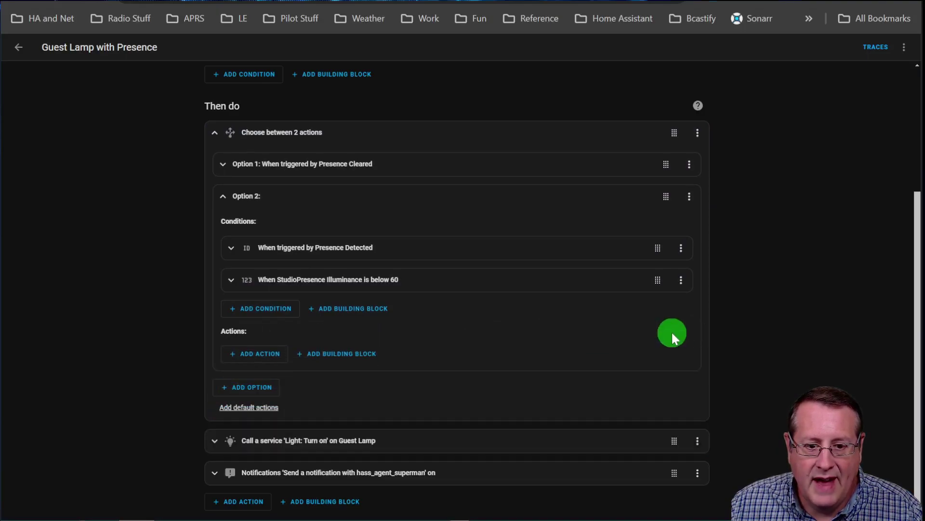
{"action": "left_click_drag", "start_coordinate": [673, 439], "coordinate": [658, 345]}
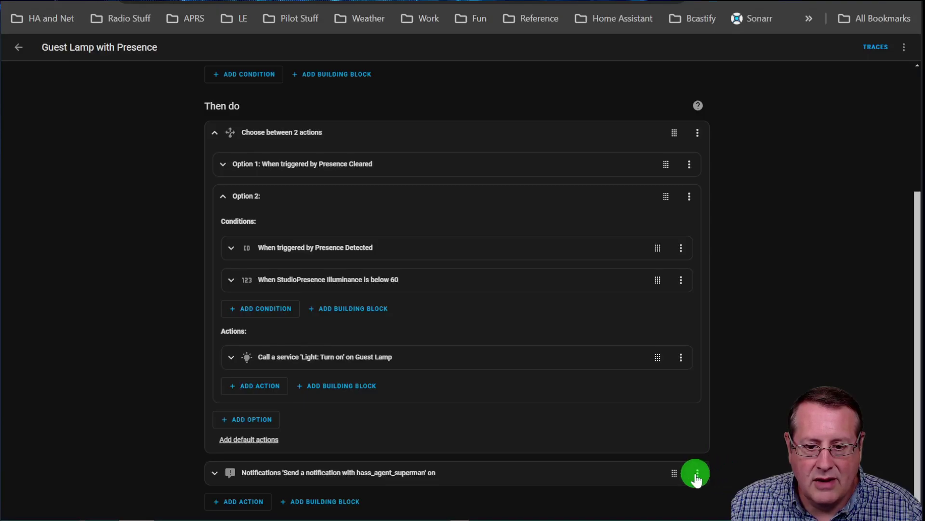
{"action": "left_click_drag", "start_coordinate": [674, 472], "coordinate": [696, 389]}
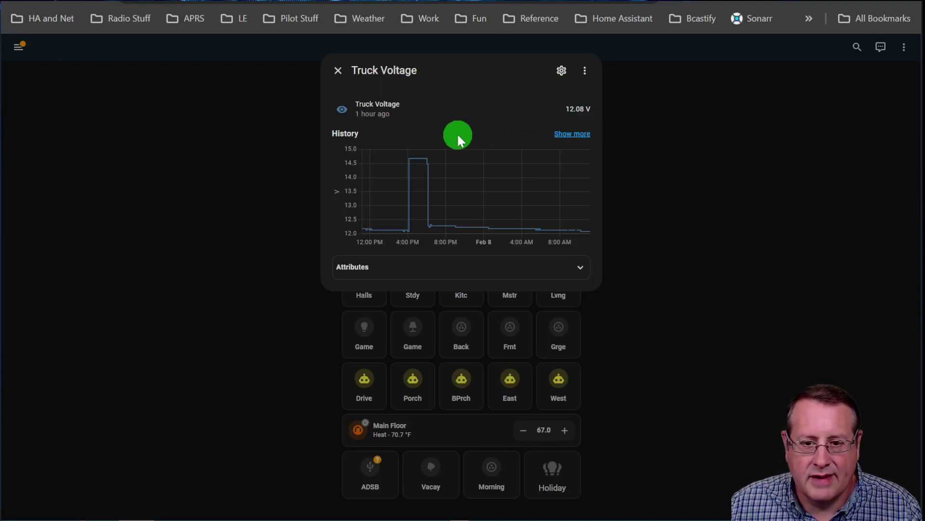
Export the Truck Voltage history as history (2).csv and open it in Excel.
{"action": "left_click", "coordinate": [556, 142]}
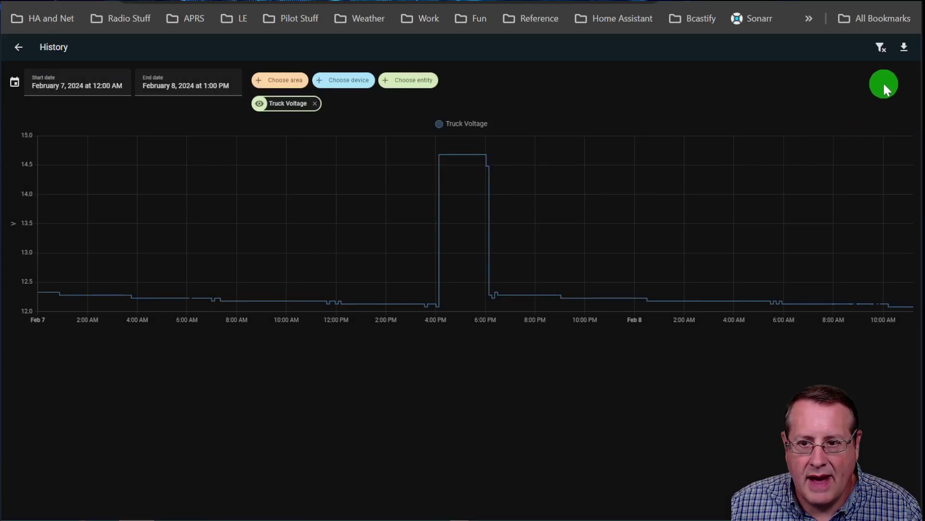
{"action": "left_click", "coordinate": [904, 47]}
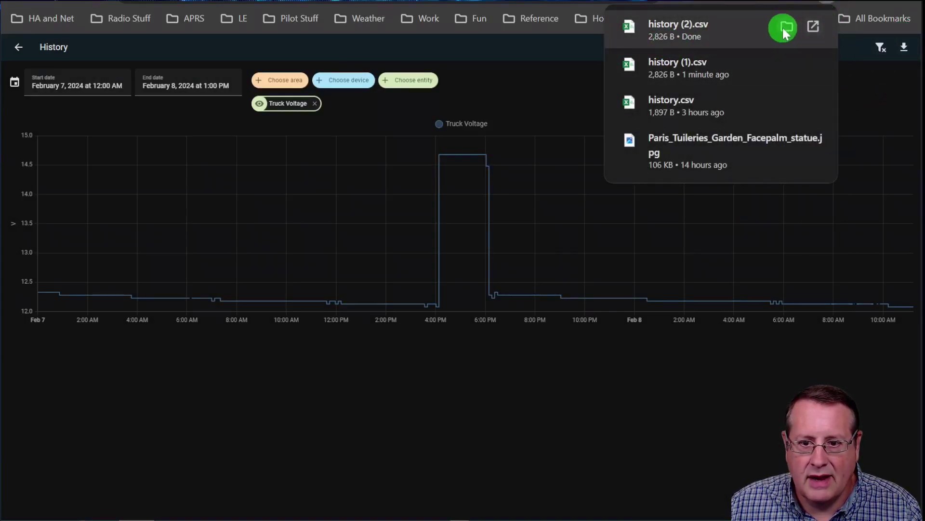
{"action": "left_click", "coordinate": [783, 29]}
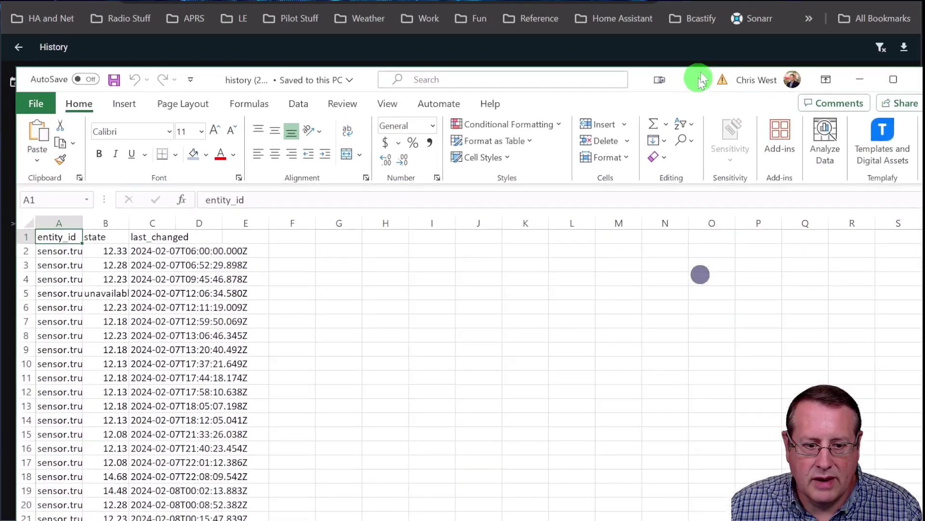
Select the whole worksheet and autofit all columns to their contents.
{"action": "left_click_drag", "start_coordinate": [700, 79], "coordinate": [711, 54]}
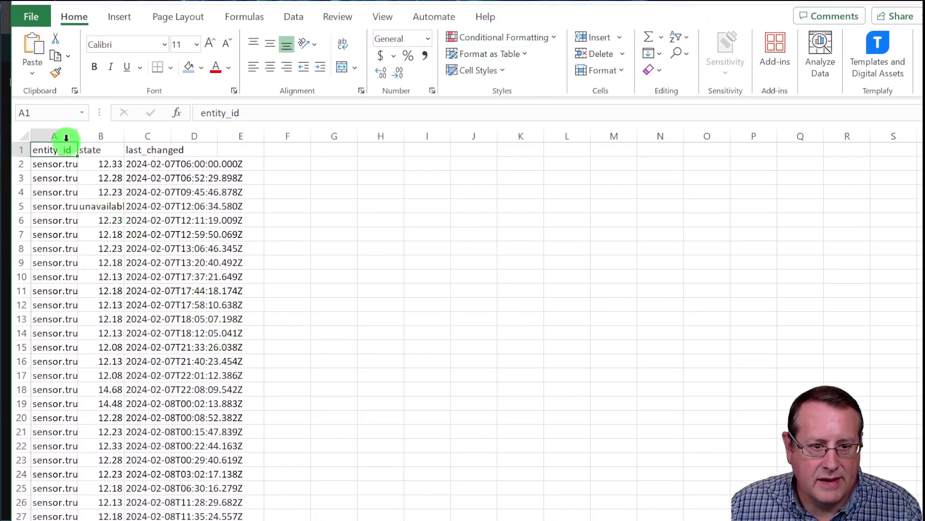
{"action": "left_click", "coordinate": [25, 133]}
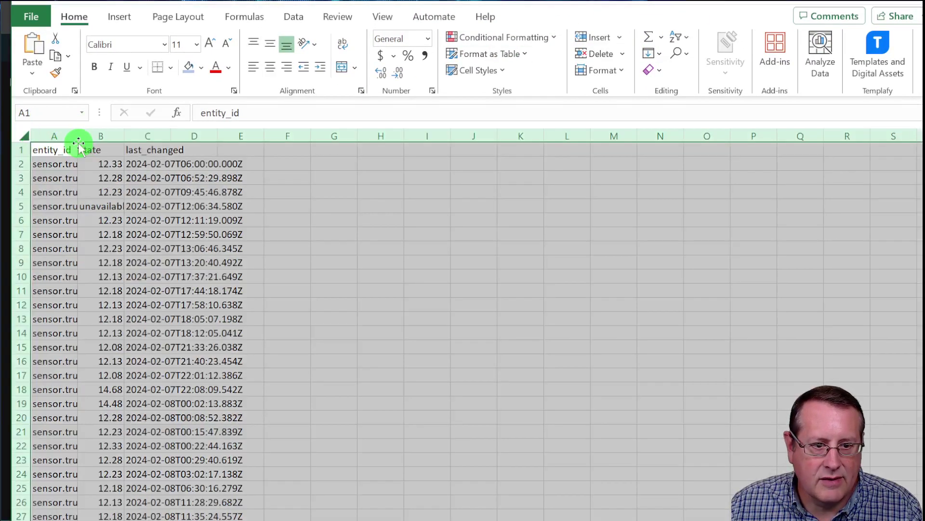
{"action": "left_click", "coordinate": [79, 146]}
{"action": "left_click", "coordinate": [25, 132]}
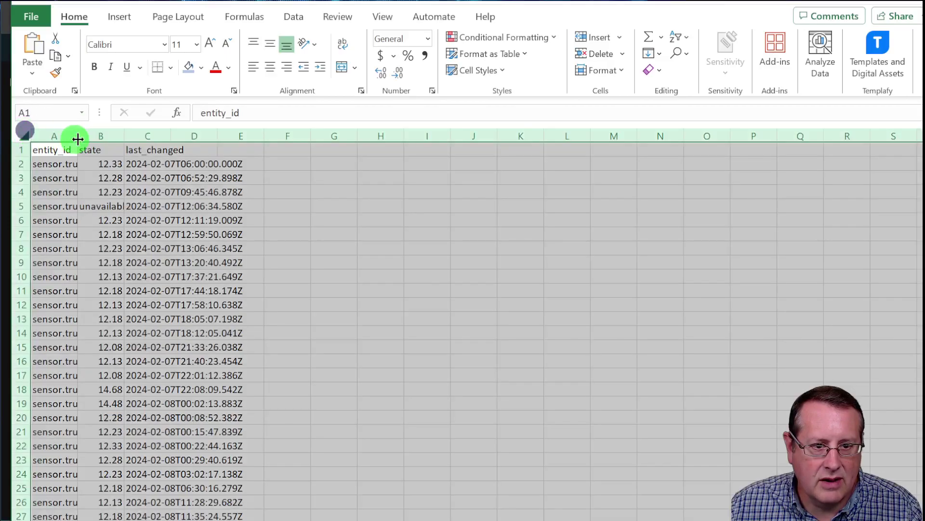
{"action": "double_click", "coordinate": [76, 137]}
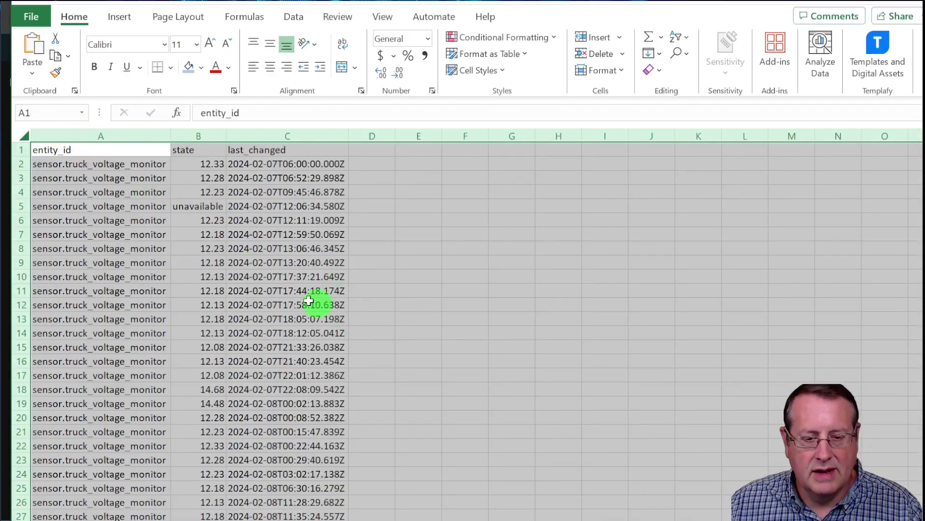
{"action": "left_click", "coordinate": [288, 300]}
Insert a recommended scatter chart of the state column.
{"action": "left_click", "coordinate": [213, 127]}
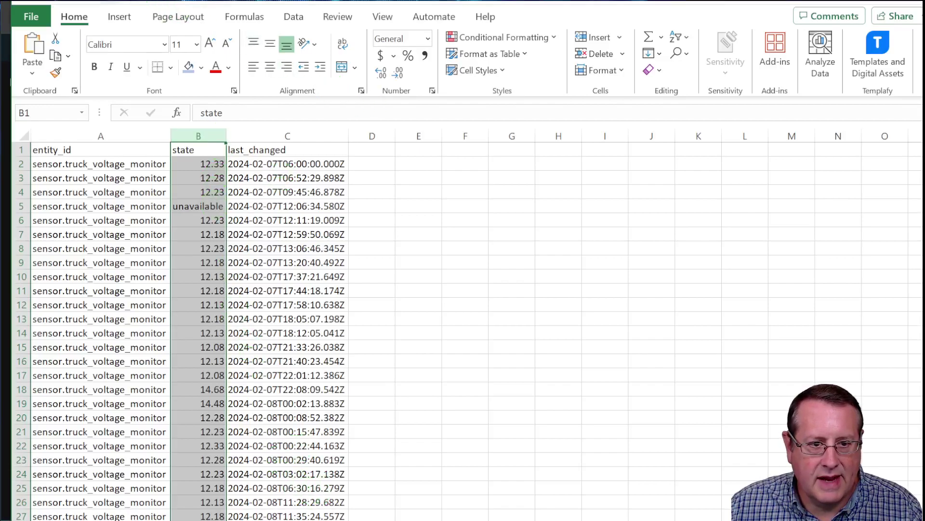
{"action": "left_click", "coordinate": [121, 16]}
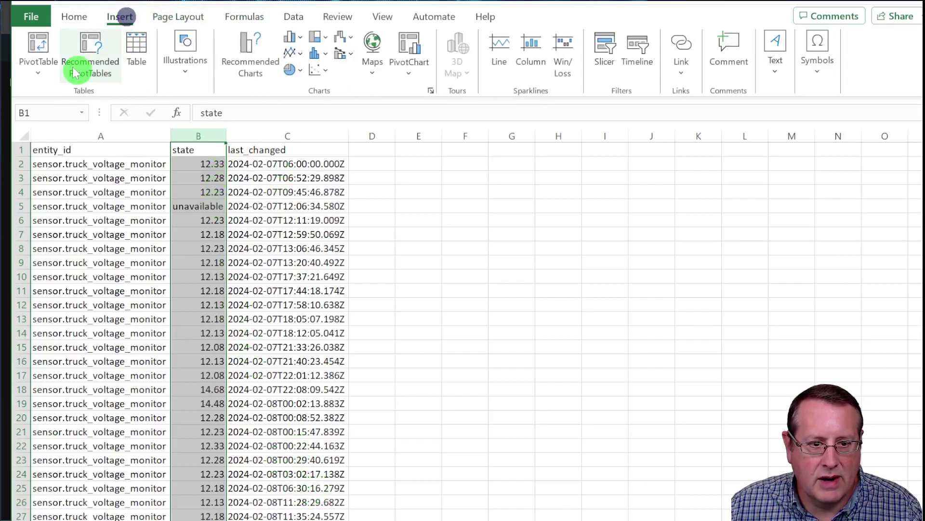
{"action": "left_click", "coordinate": [250, 67]}
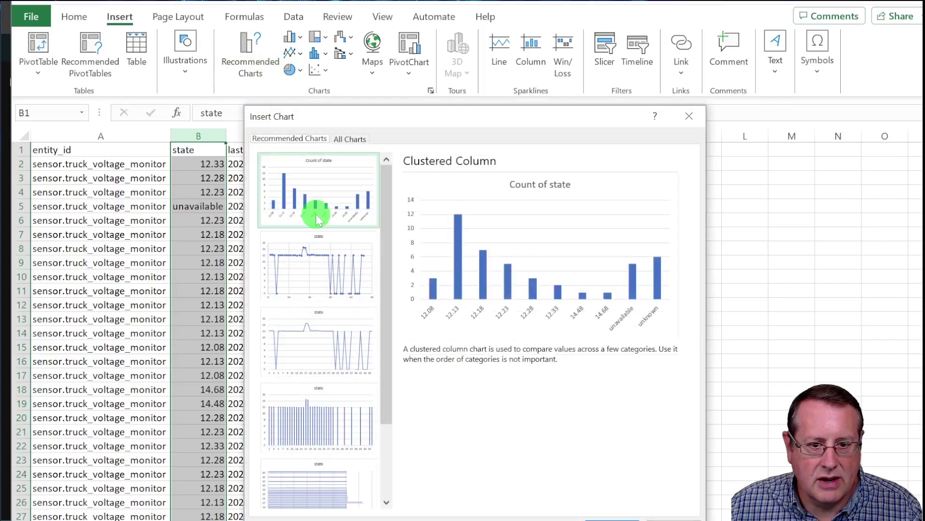
{"action": "left_click", "coordinate": [328, 272]}
{"action": "left_click", "coordinate": [617, 517]}
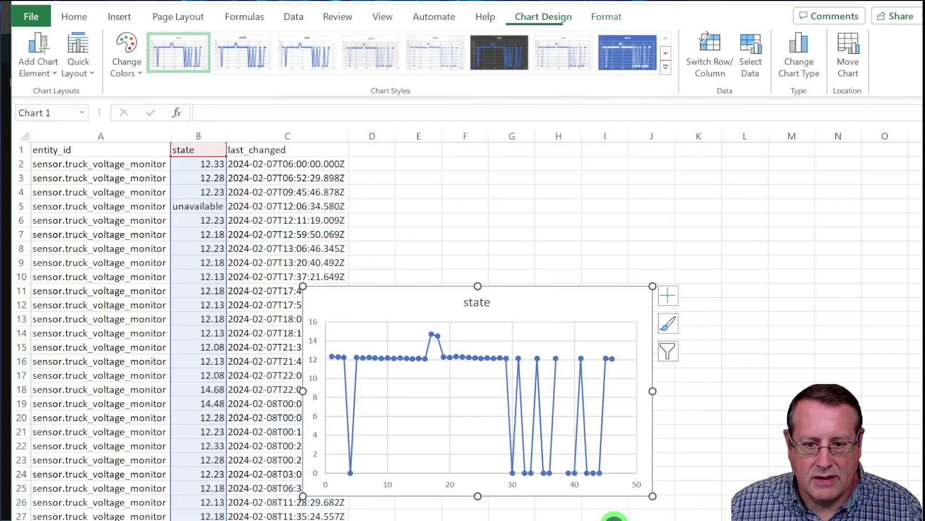
Move the chart up-left and enlarge it, then close the workbook.
{"action": "left_click", "coordinate": [355, 293]}
{"action": "left_click_drag", "start_coordinate": [354, 293], "coordinate": [240, 215]}
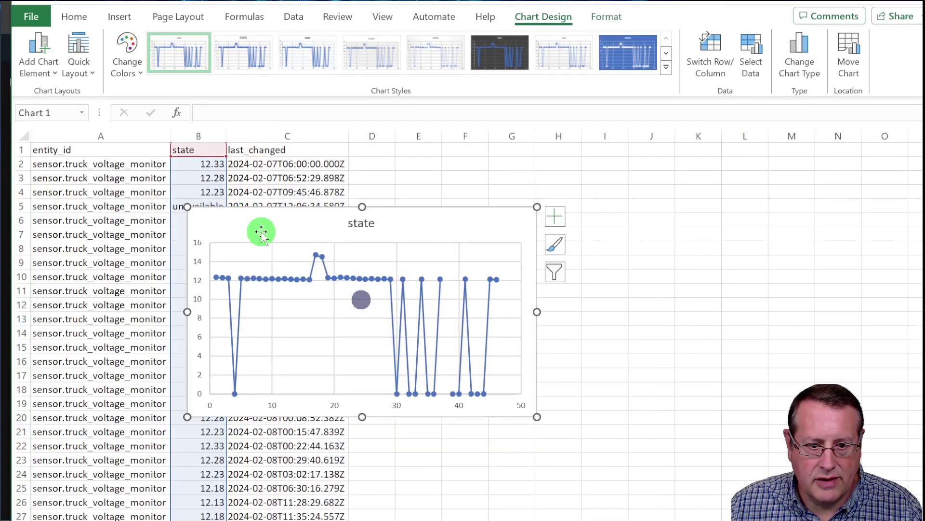
{"action": "left_click_drag", "start_coordinate": [535, 417], "coordinate": [813, 520]}
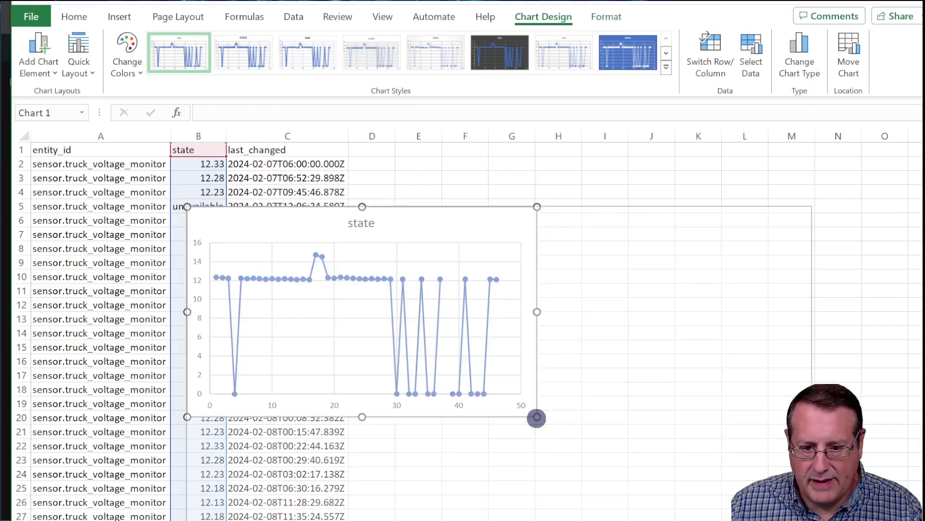
{"action": "left_click_drag", "start_coordinate": [890, 520], "coordinate": [891, 520]}
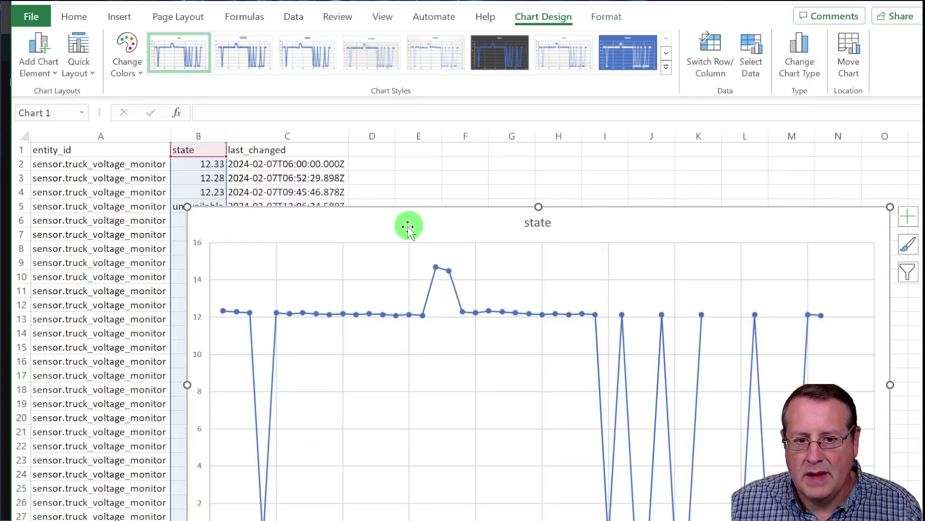
{"action": "left_click_drag", "start_coordinate": [407, 225], "coordinate": [368, 192]}
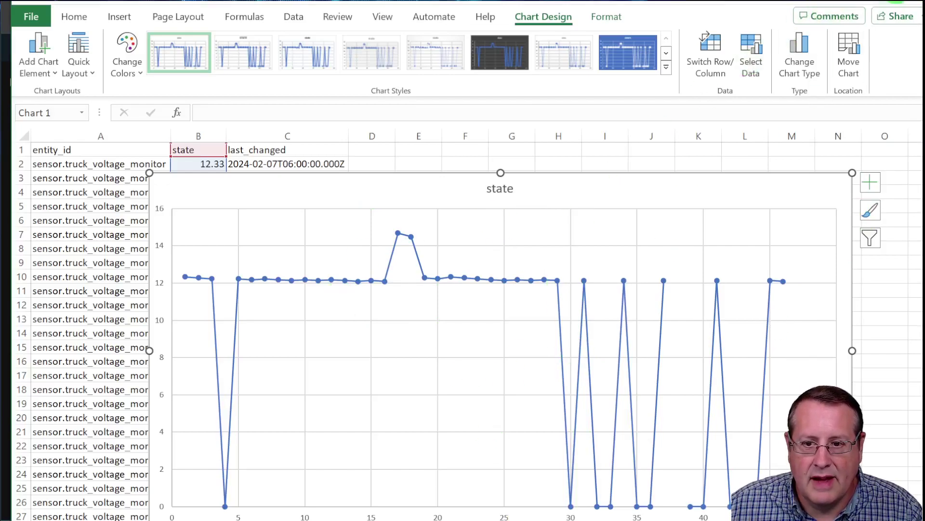
{"action": "left_click", "coordinate": [918, 4]}
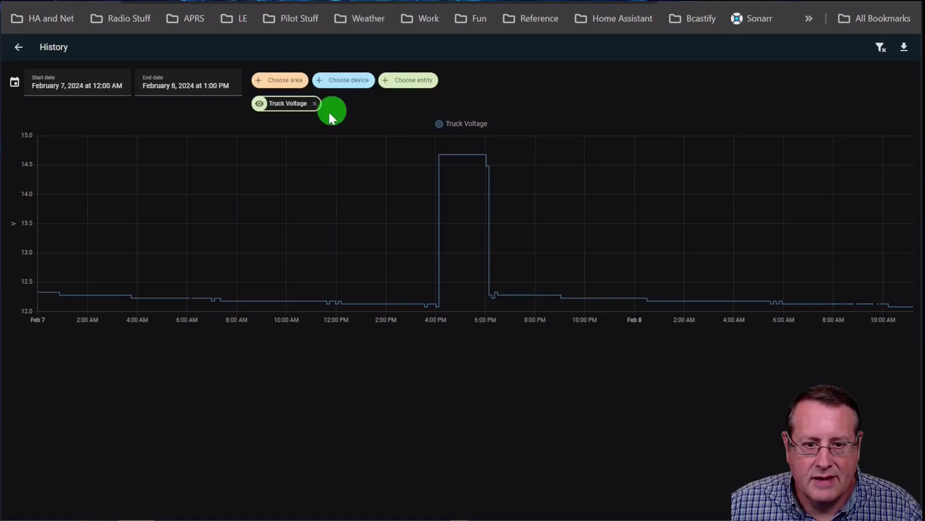
Return to the dashboard, close the Truck Voltage details, and open a zoomed-in Assist dialog.
{"action": "mouse_move", "coordinate": [198, 299]}
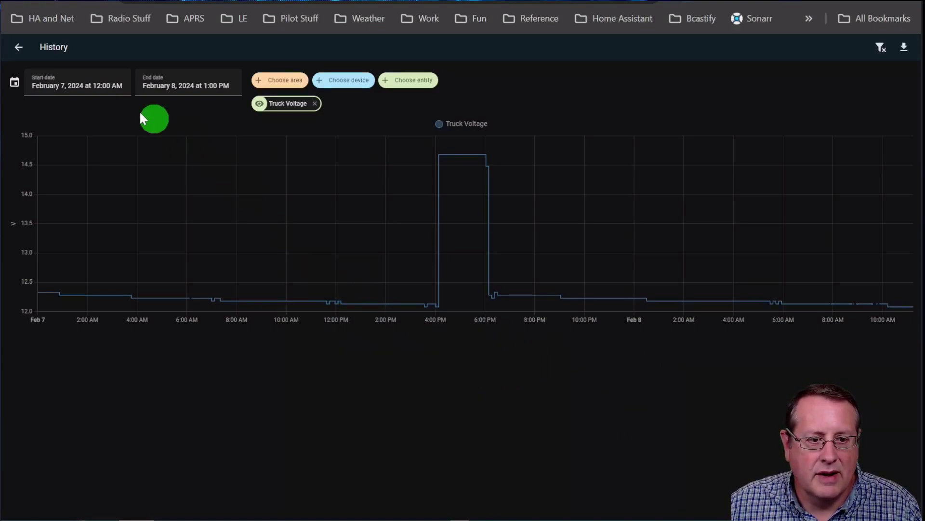
{"action": "left_click", "coordinate": [20, 52]}
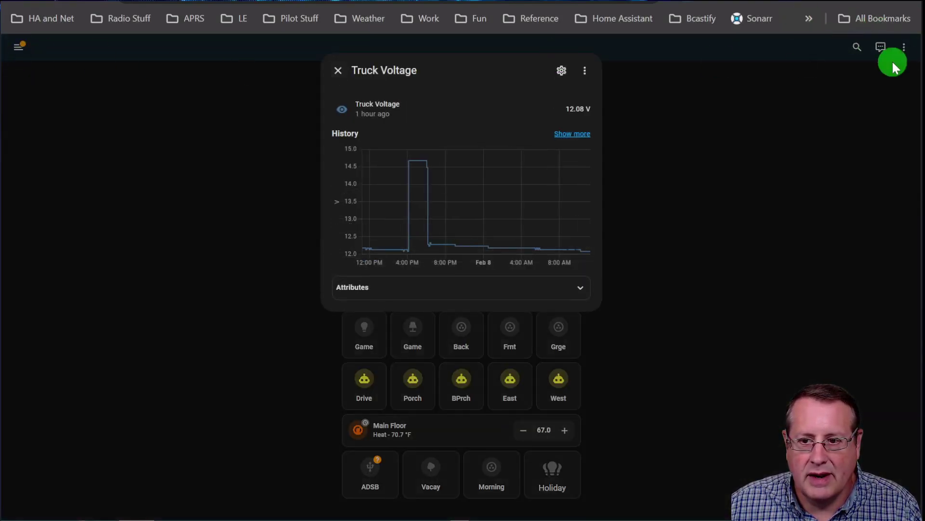
{"action": "left_click", "coordinate": [882, 48]}
{"action": "left_click", "coordinate": [881, 48]}
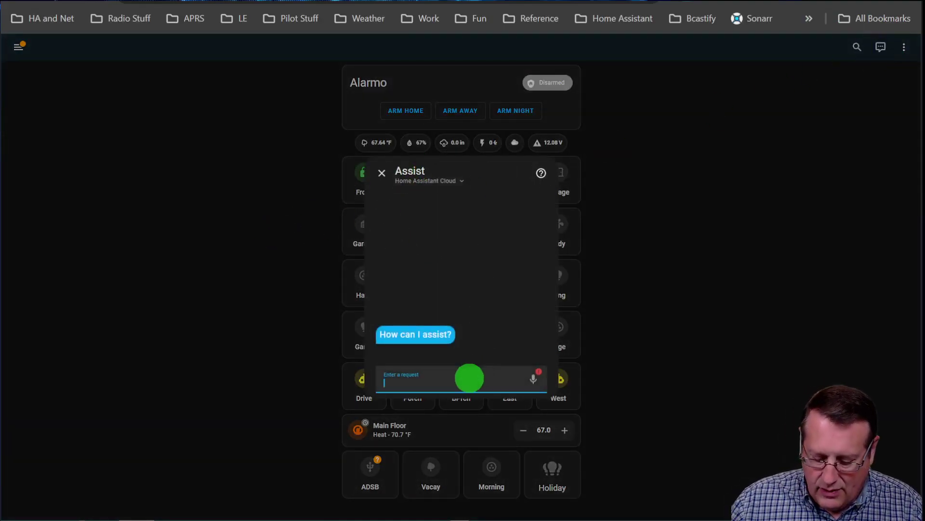
{"action": "key", "text": "ctrl+plus"}
{"action": "key", "text": "ctrl+plus"}
{"action": "key", "text": "ctrl+plus"}
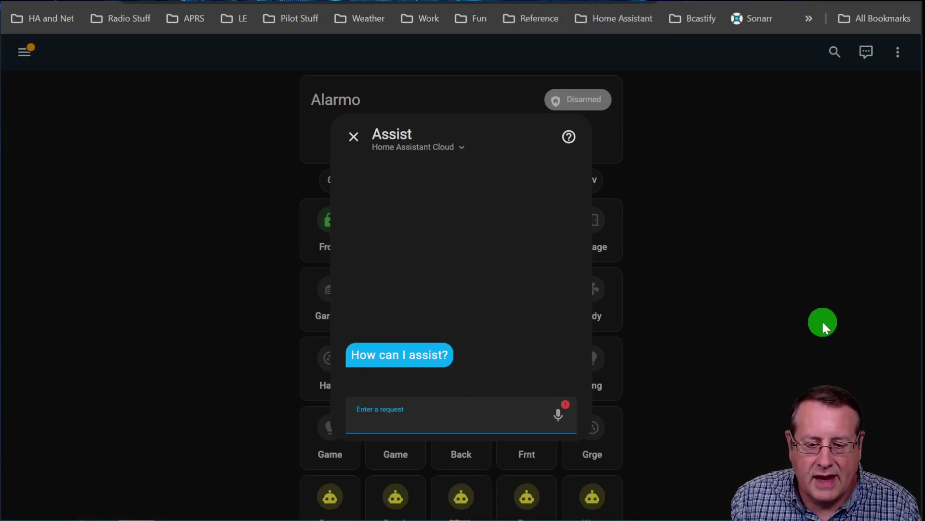
Send Assist a 'turn on' request, then 'turn on lights in basement'.
{"action": "type", "text": "turn on faucet"}
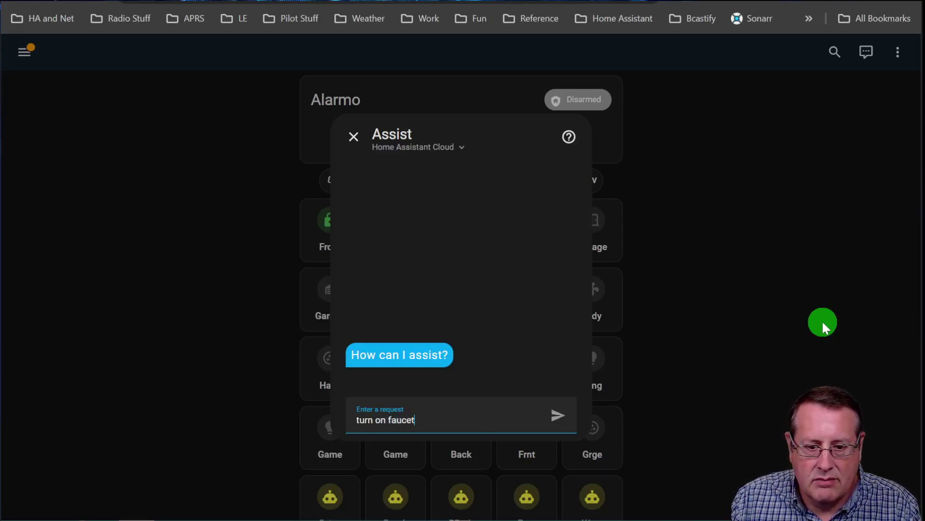
{"action": "key", "text": "Return"}
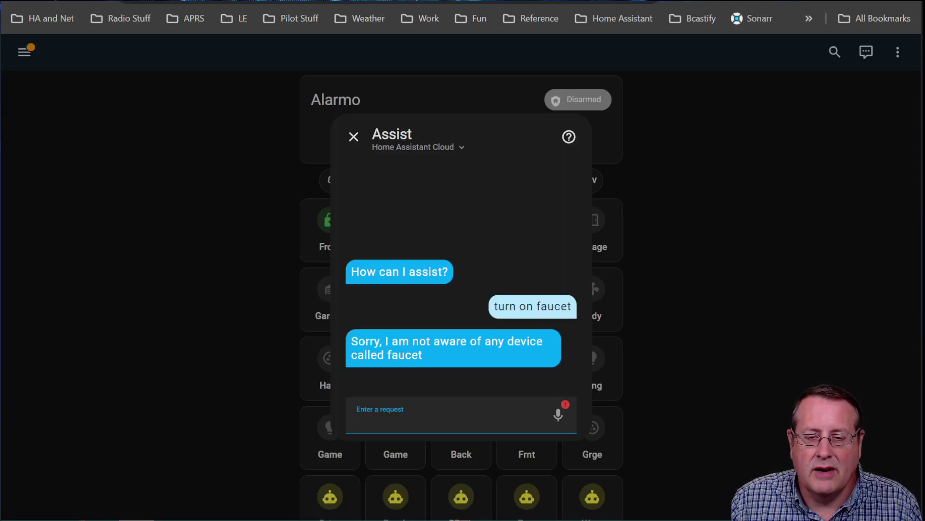
{"action": "type", "text": "tu"}
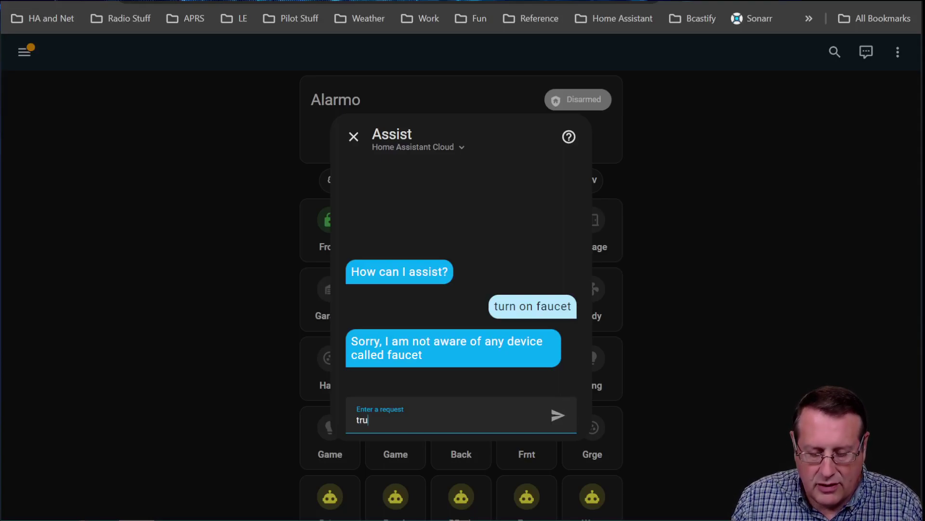
{"action": "type", "text": "rn on li"}
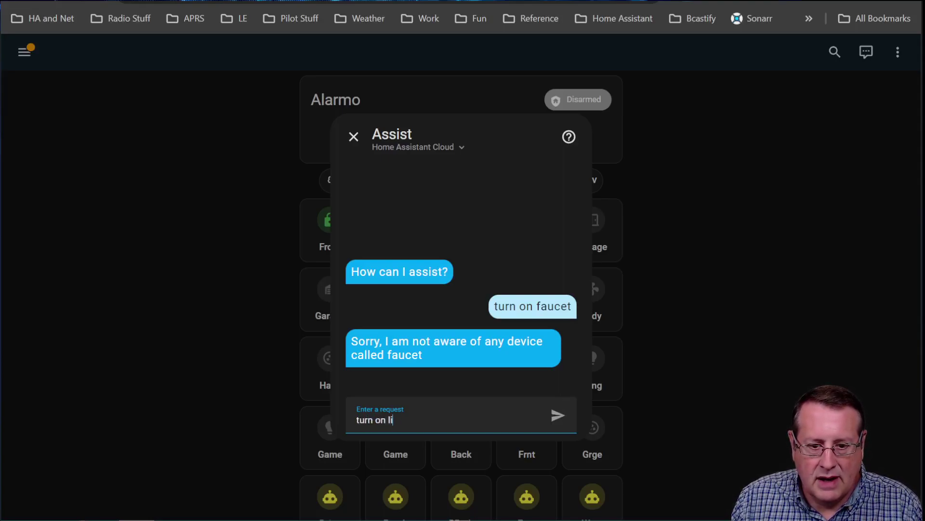
{"action": "type", "text": "ghts in b"}
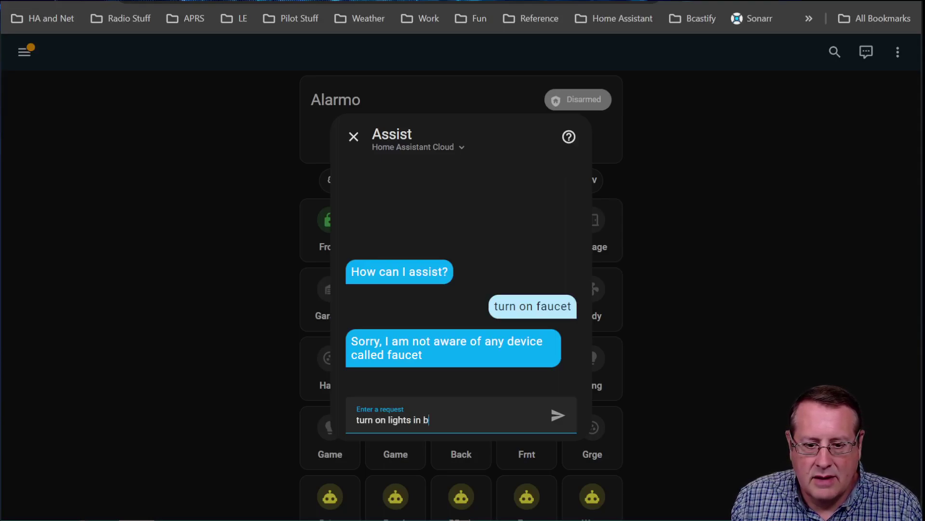
{"action": "type", "text": "asement"}
{"action": "key", "text": "Return"}
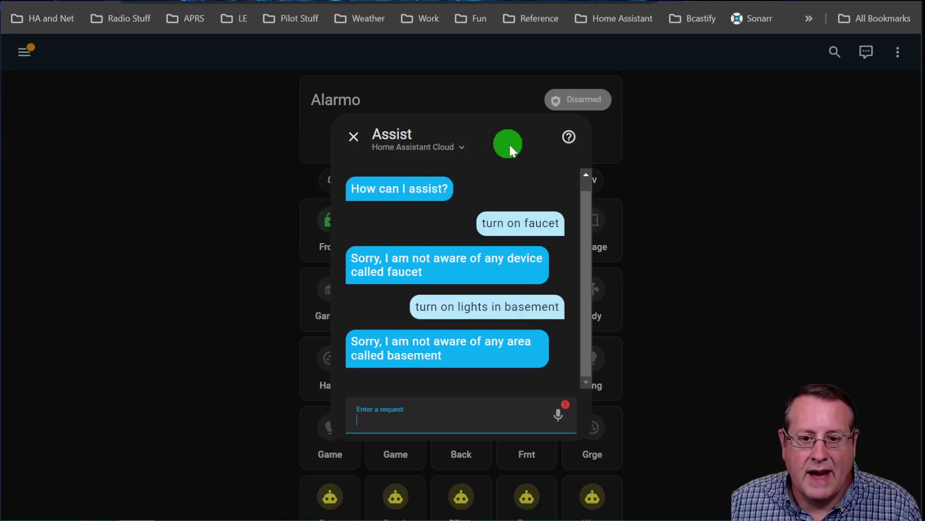
Close Assist and add 'Hello World' as a new, separate sentence trigger.
{"action": "left_click", "coordinate": [352, 139]}
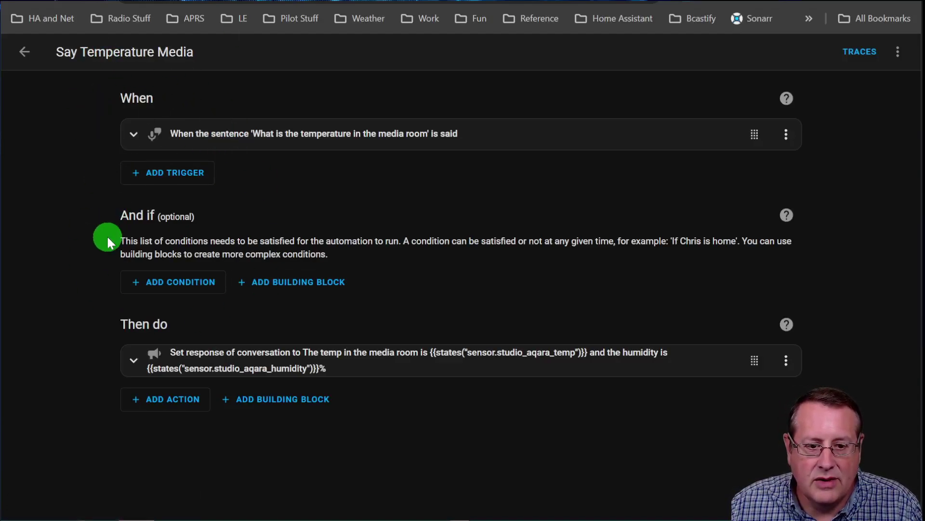
{"action": "left_click", "coordinate": [126, 143]}
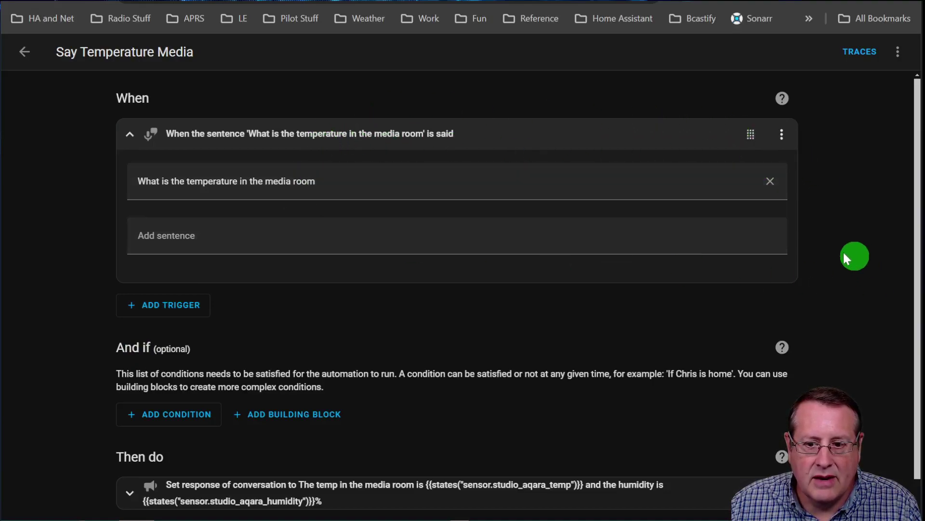
{"action": "left_click", "coordinate": [193, 322]}
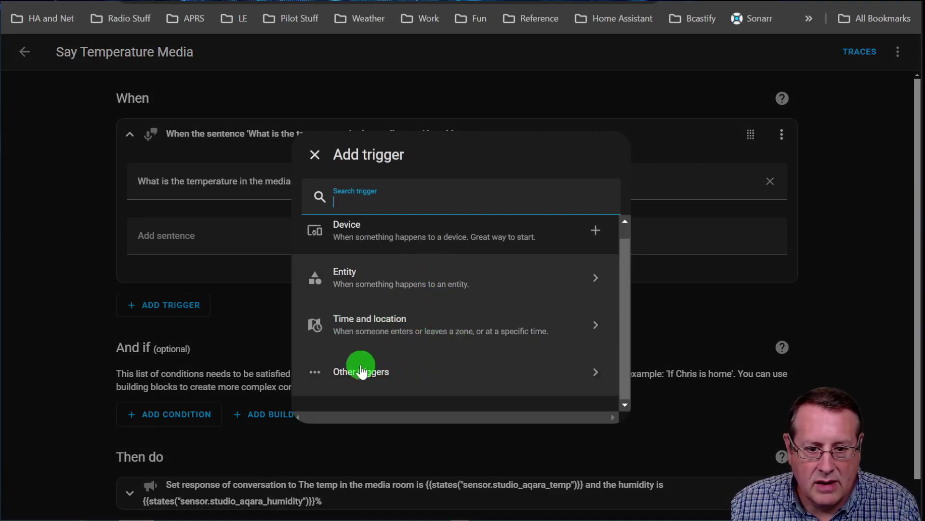
{"action": "left_click", "coordinate": [363, 371]}
{"action": "scroll", "coordinate": [481, 320], "scroll_direction": "down", "scroll_amount": 5}
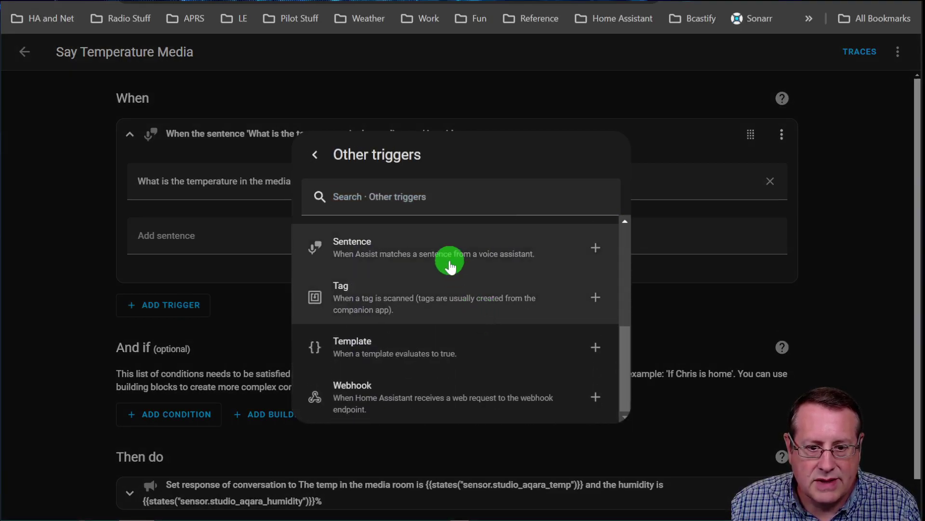
{"action": "left_click", "coordinate": [450, 262]}
{"action": "left_click", "coordinate": [186, 278]}
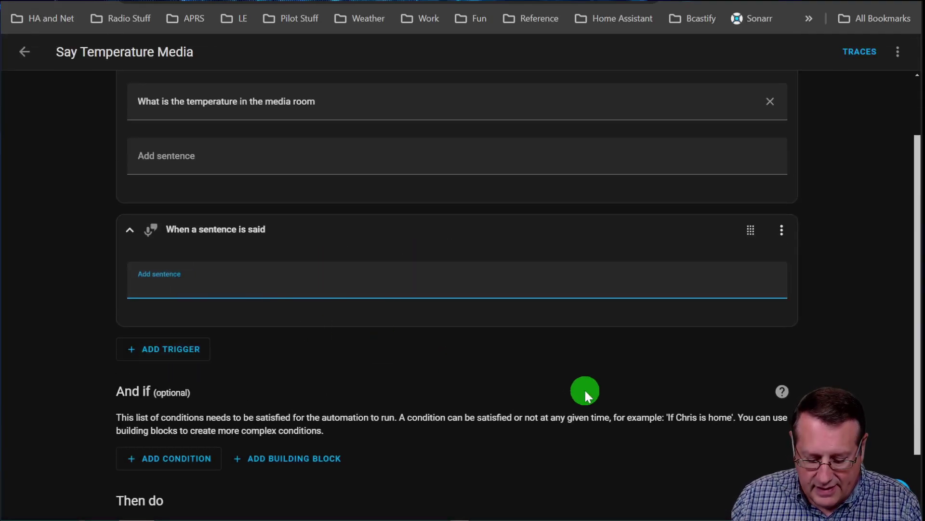
{"action": "type", "text": "Hello World"}
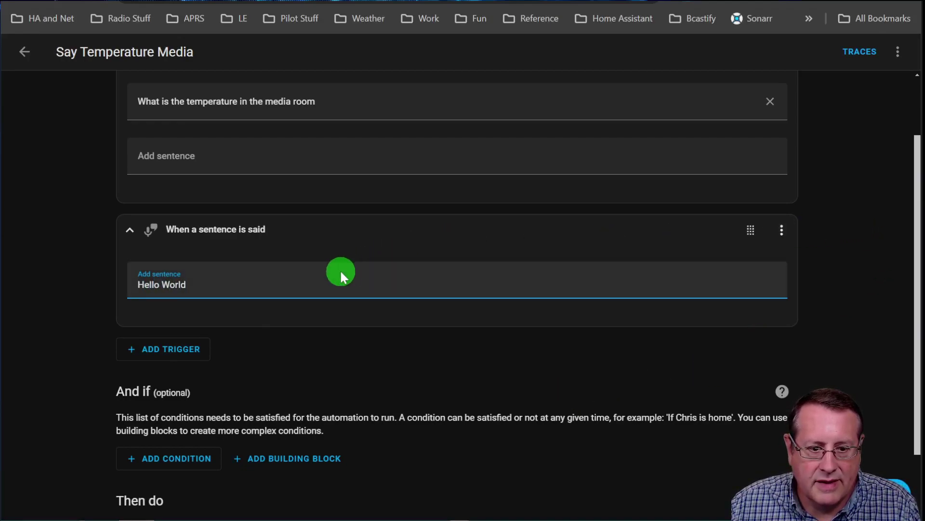
{"action": "scroll", "coordinate": [757, 400], "scroll_direction": "up", "scroll_amount": 2}
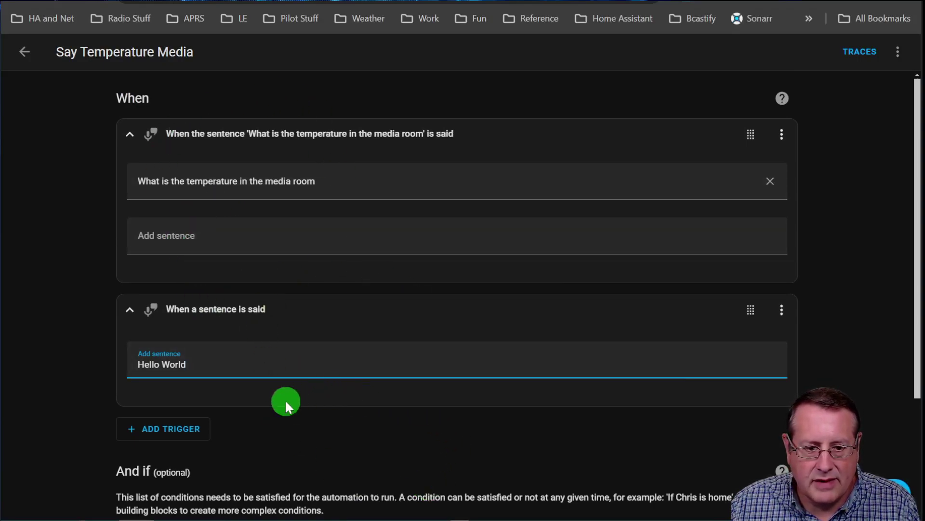
{"action": "key", "text": "Return"}
Delete the separate Hello World trigger.
{"action": "left_click", "coordinate": [782, 310]}
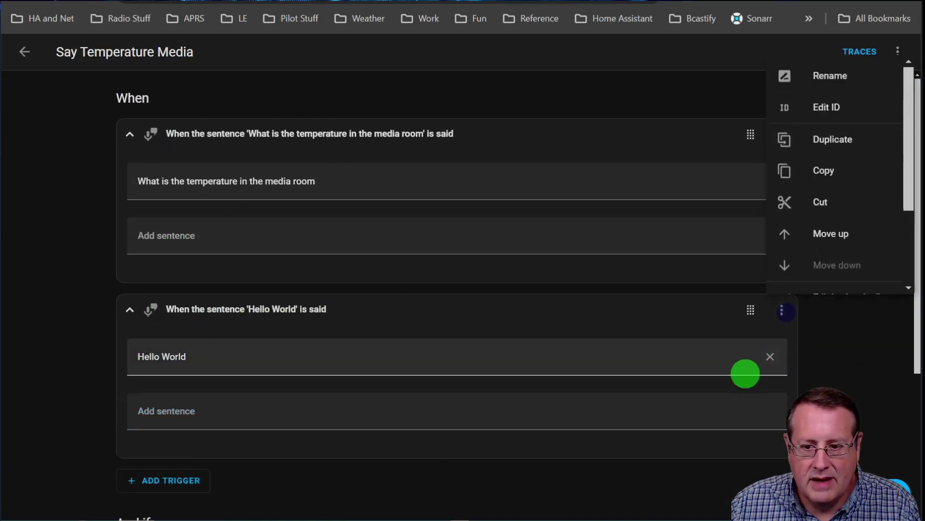
{"action": "scroll", "coordinate": [819, 241], "scroll_direction": "down", "scroll_amount": 3}
{"action": "left_click", "coordinate": [822, 272]}
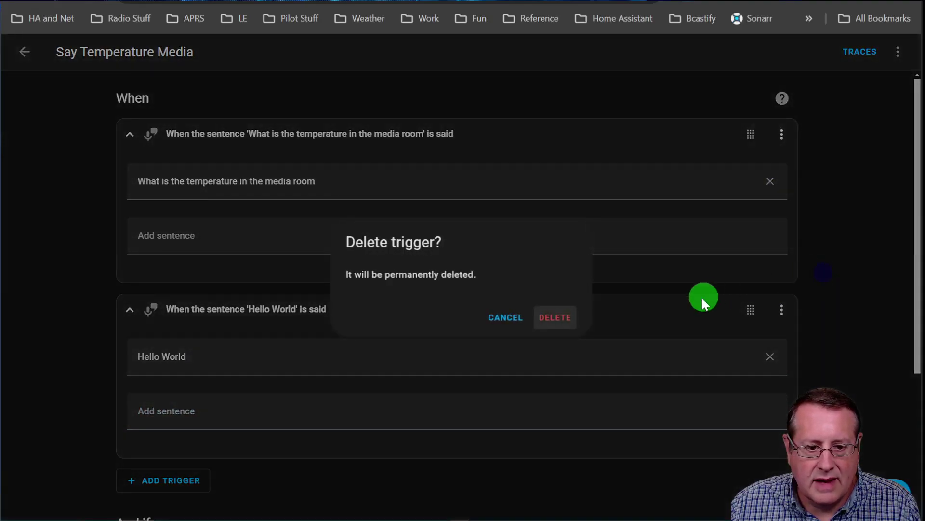
{"action": "left_click", "coordinate": [555, 317]}
Add 'Hello World' as the second sentence of the existing sentence trigger.
{"action": "left_click", "coordinate": [265, 229]}
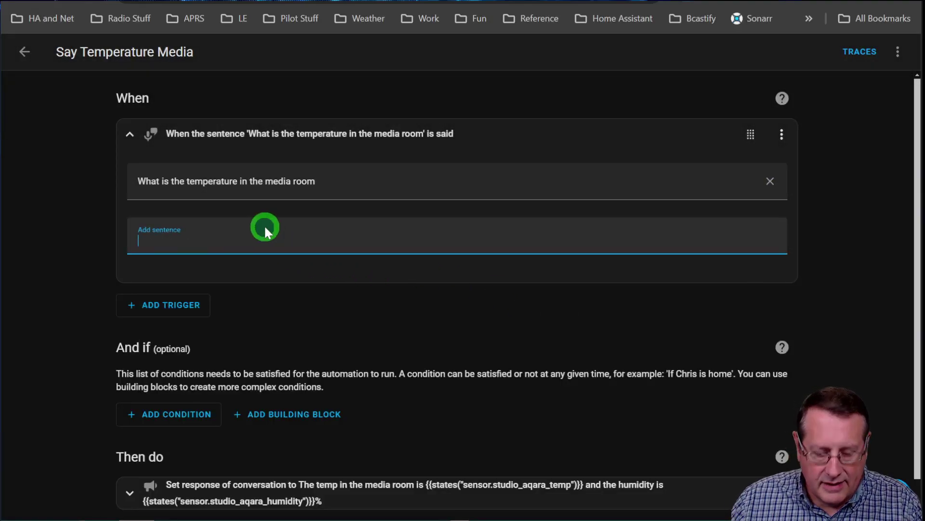
{"action": "type", "text": "Hello WOr"}
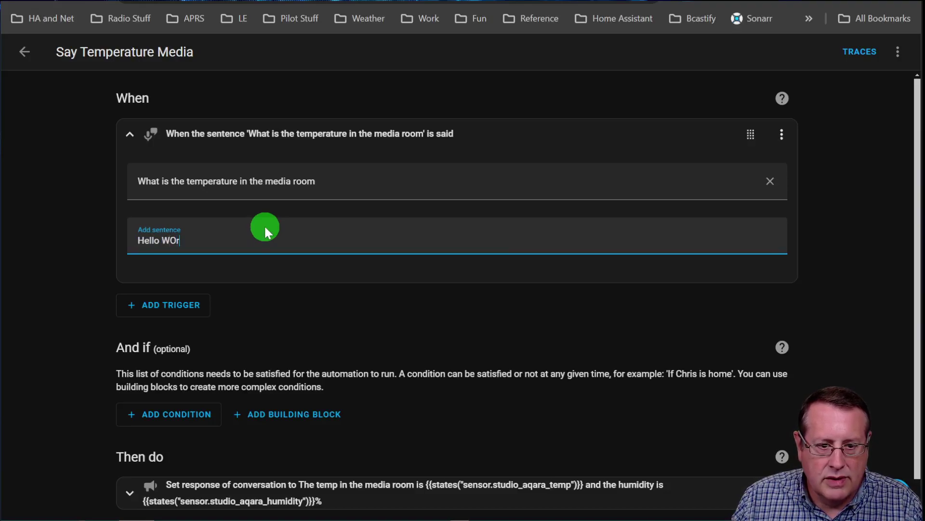
{"action": "key", "text": "BackSpace"}
{"action": "type", "text": "orld"}
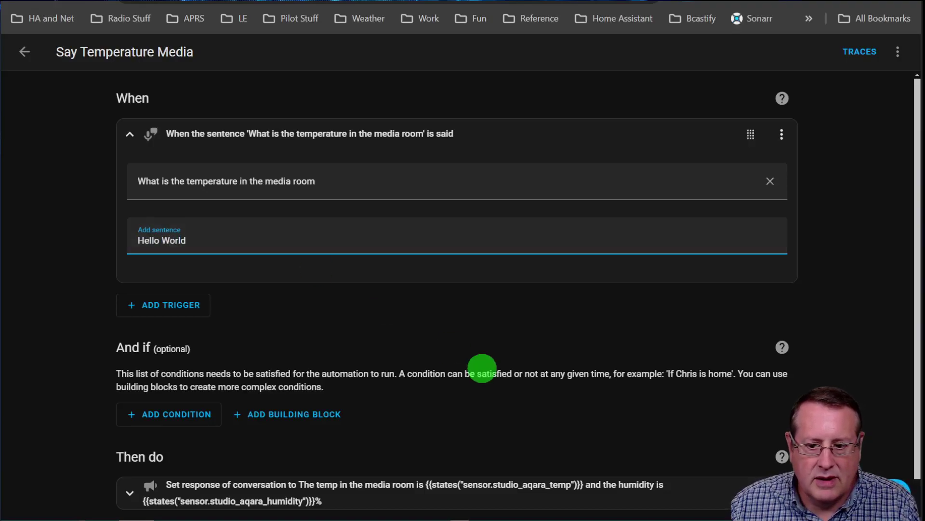
{"action": "key", "text": "Return"}
{"action": "left_click", "coordinate": [176, 268]}
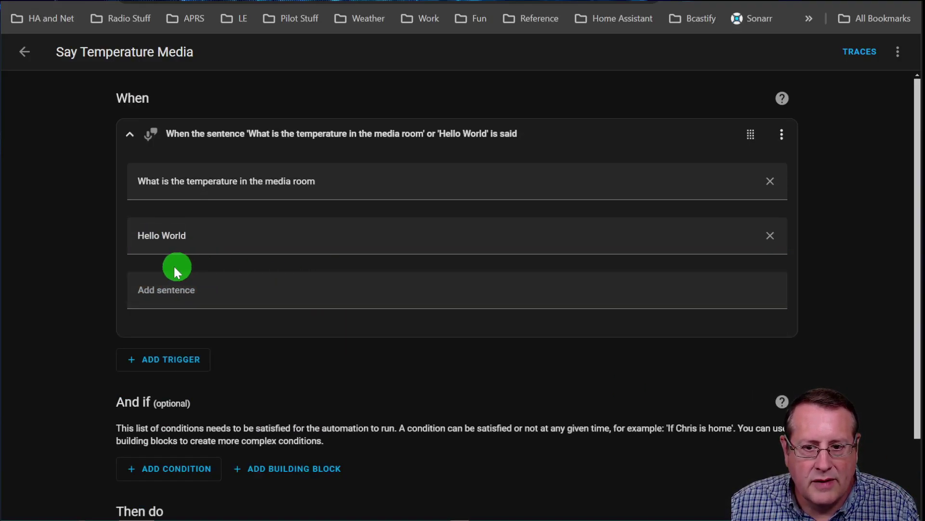
{"action": "scroll", "coordinate": [92, 226], "scroll_direction": "down", "scroll_amount": 2}
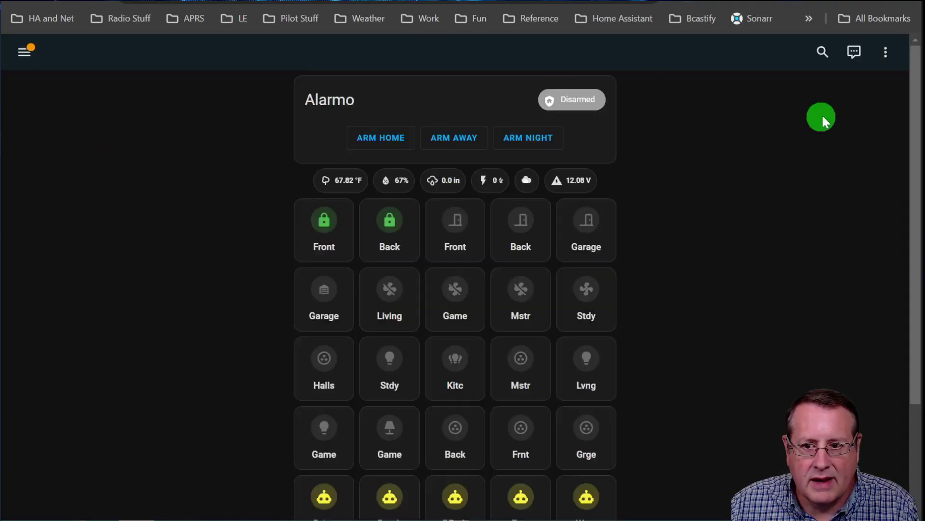
Type 'hello word' into a new Assist request and review the conversation response template.
{"action": "left_click", "coordinate": [857, 53]}
{"action": "type", "text": "hel"}
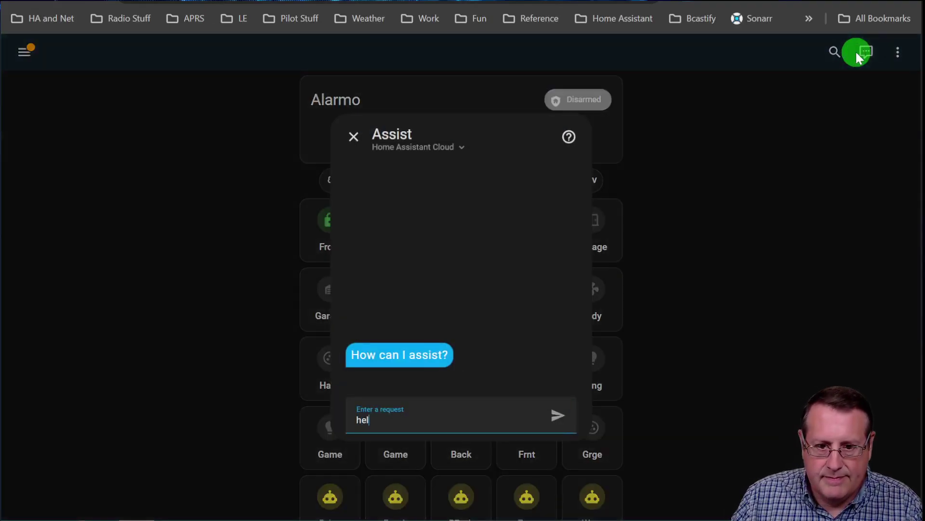
{"action": "type", "text": "lo word"}
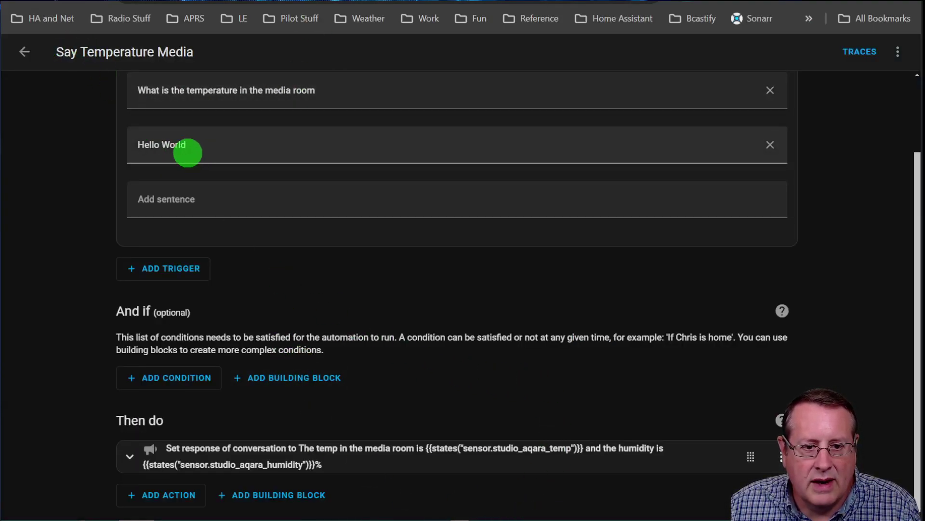
{"action": "scroll", "coordinate": [213, 181], "scroll_direction": "up", "scroll_amount": 1}
{"action": "scroll", "coordinate": [214, 180], "scroll_direction": "up", "scroll_amount": 1}
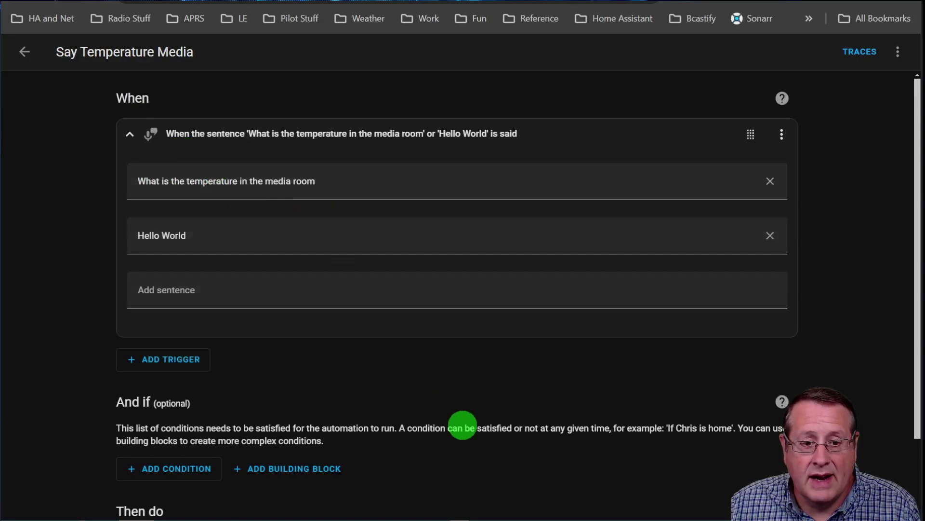
{"action": "scroll", "coordinate": [464, 423], "scroll_direction": "down", "scroll_amount": 3}
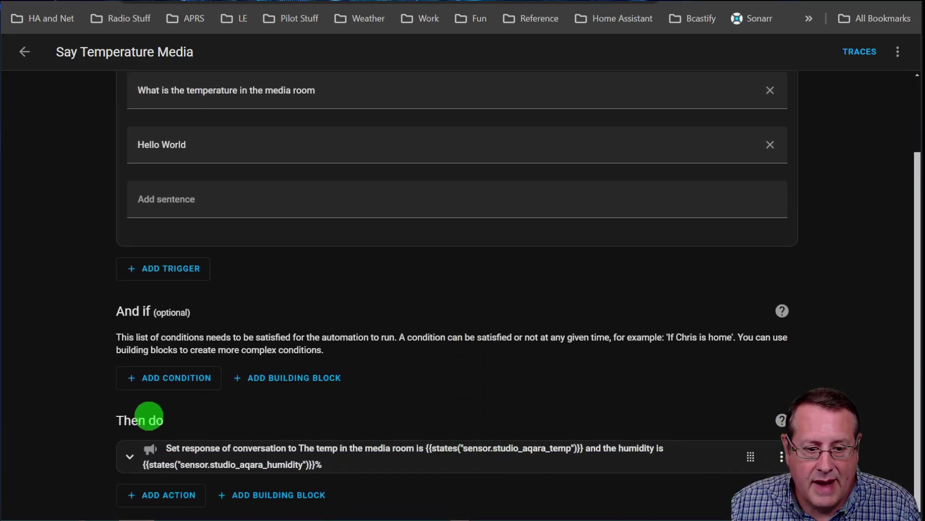
{"action": "left_click", "coordinate": [133, 463]}
{"action": "scroll", "coordinate": [485, 368], "scroll_direction": "down", "scroll_amount": 2}
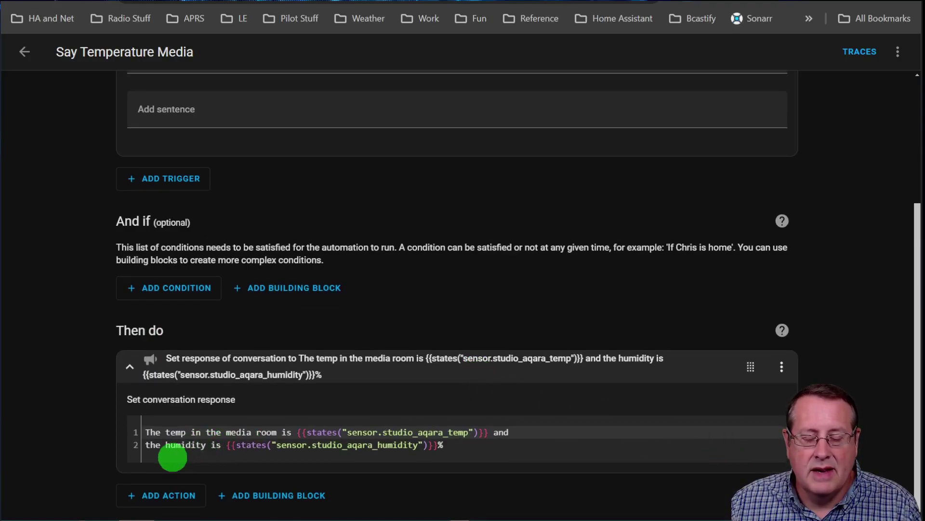
{"action": "scroll", "coordinate": [216, 434], "scroll_direction": "up", "scroll_amount": 4}
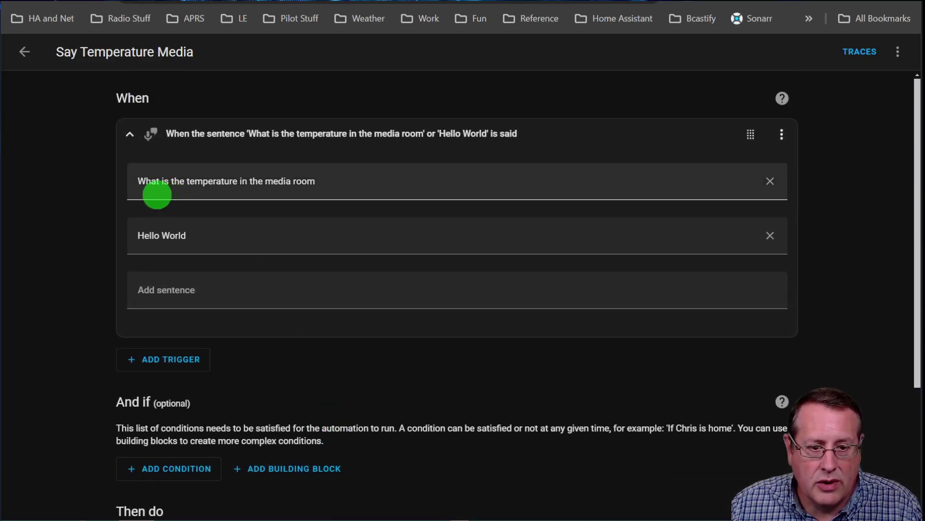
{"action": "scroll", "coordinate": [280, 347], "scroll_direction": "down", "scroll_amount": 4}
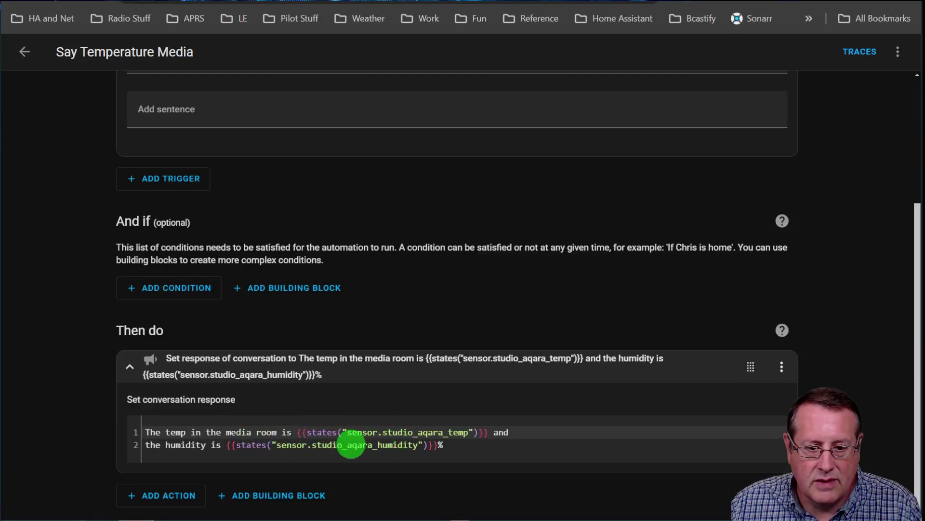
{"action": "scroll", "coordinate": [222, 450], "scroll_direction": "up", "scroll_amount": 4}
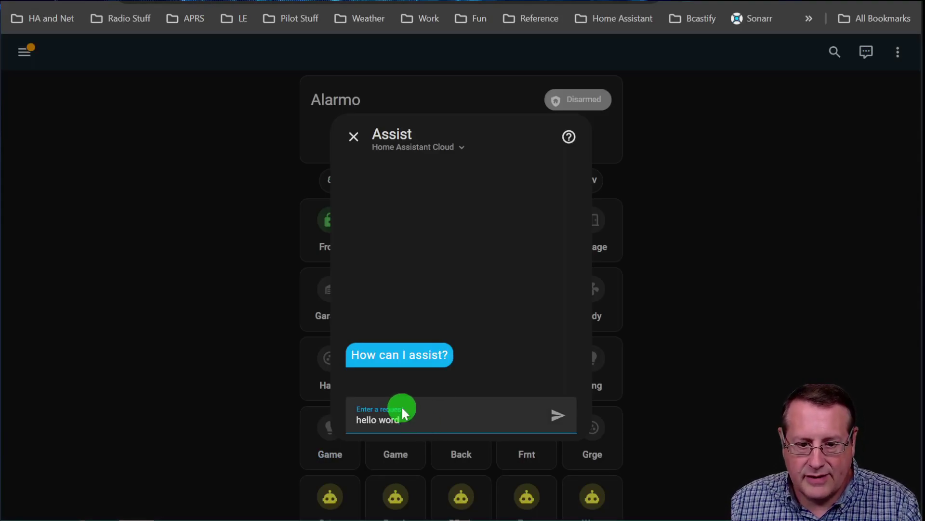
Send 'hello world' and 'What is the temperature in the media room' to Assist, then close it.
{"action": "type", "text": "ld"}
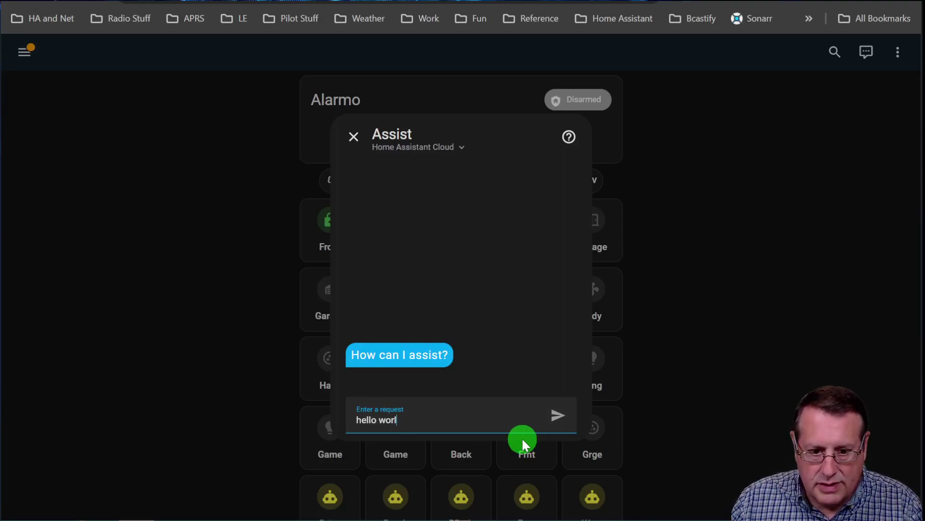
{"action": "left_click", "coordinate": [555, 417]}
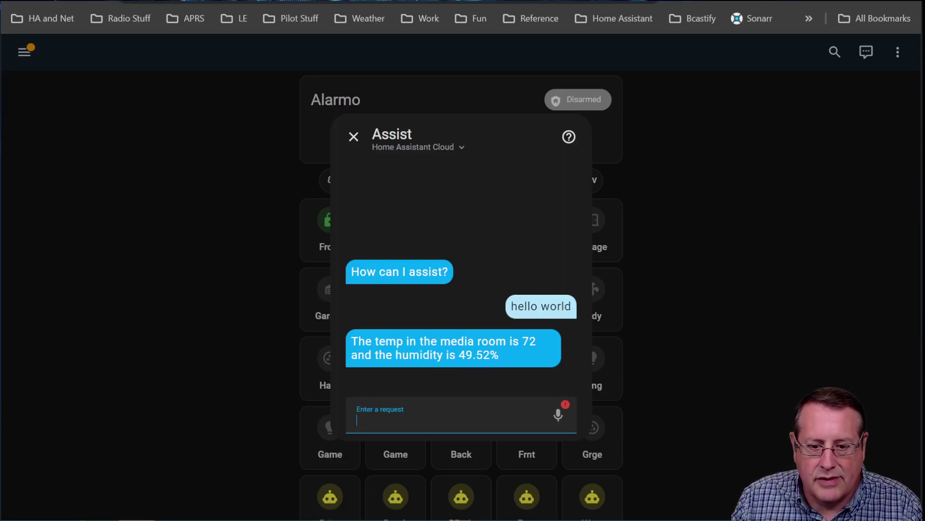
{"action": "type", "text": "What is the te"}
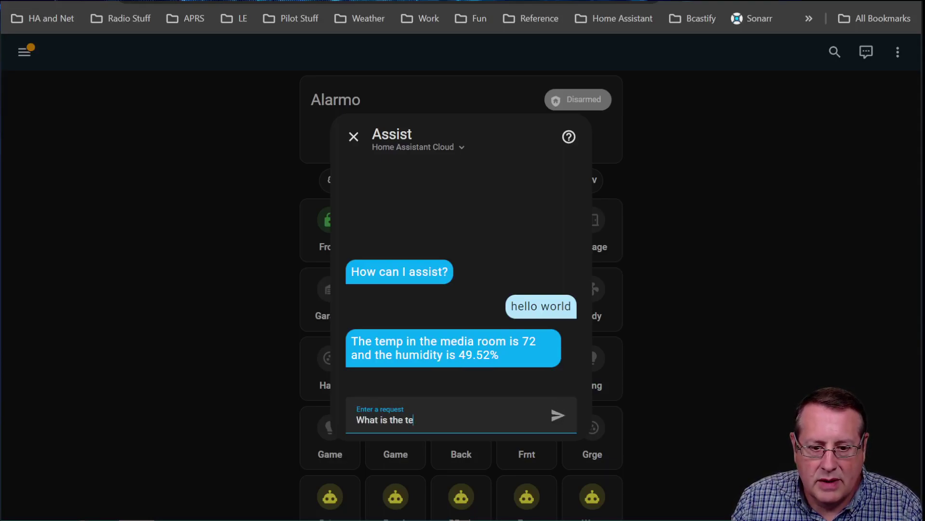
{"action": "type", "text": "mp"}
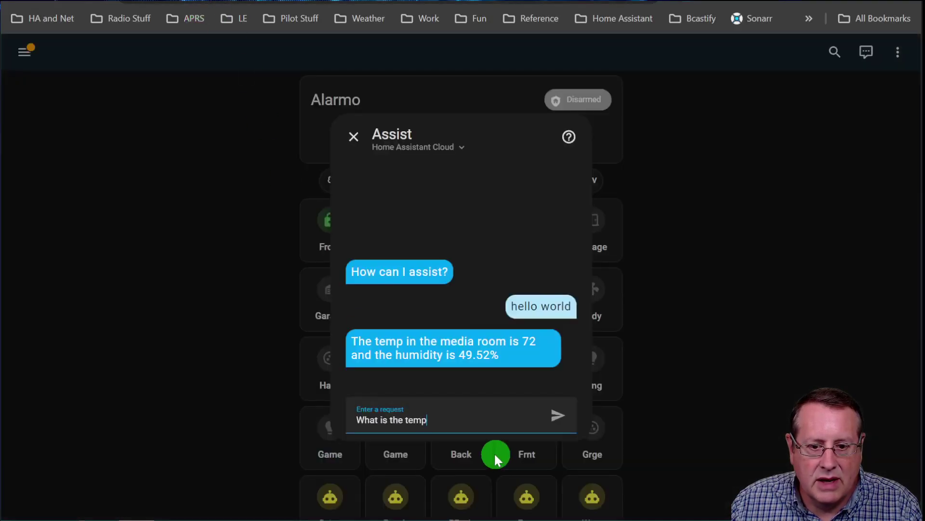
{"action": "left_click", "coordinate": [479, 419]}
{"action": "type", "text": "erature in"}
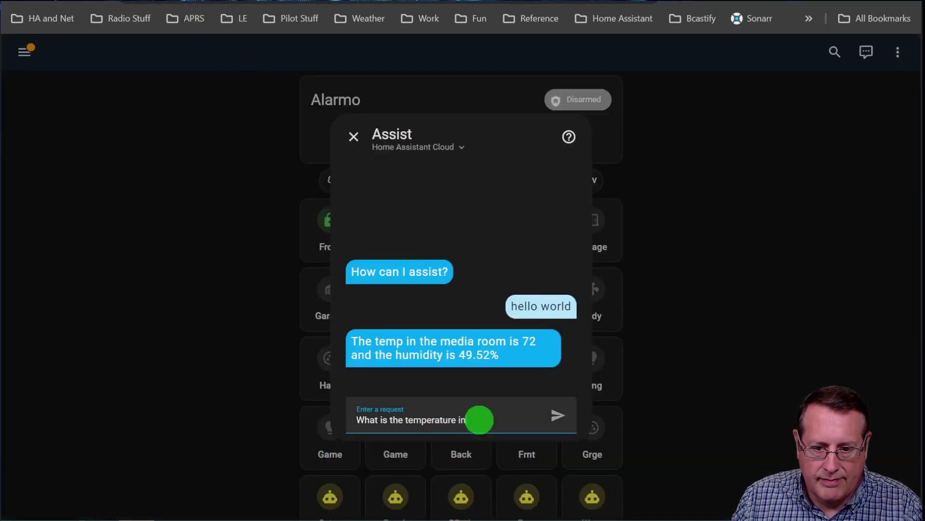
{"action": "type", "text": " the media"}
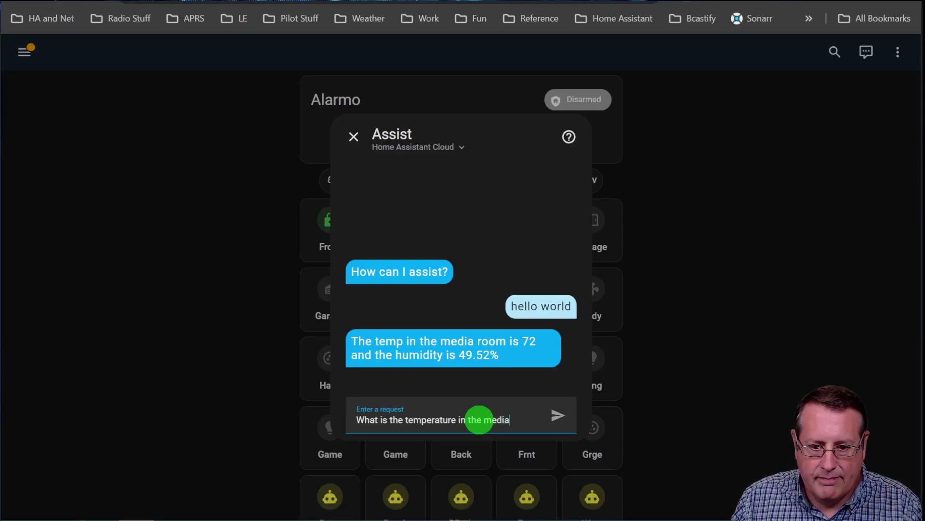
{"action": "type", "text": " room"}
{"action": "key", "text": "Return"}
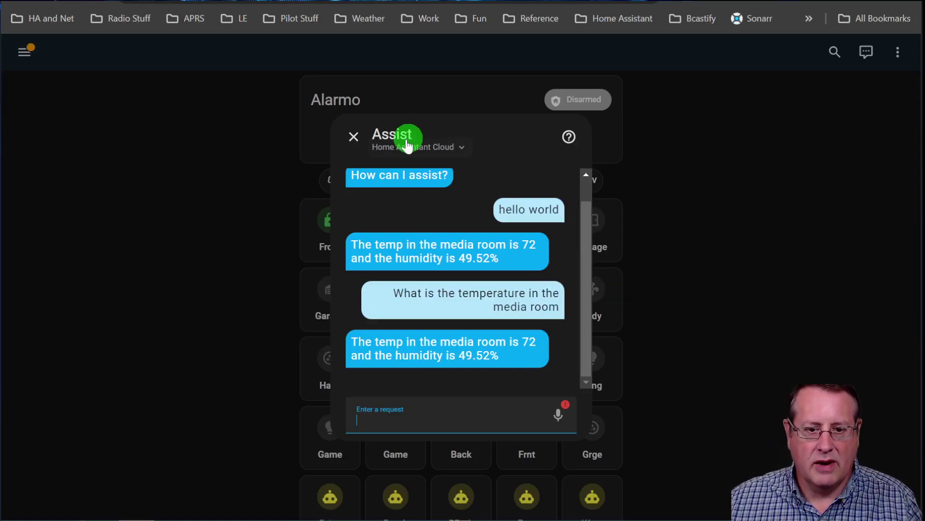
{"action": "left_click", "coordinate": [353, 137]}
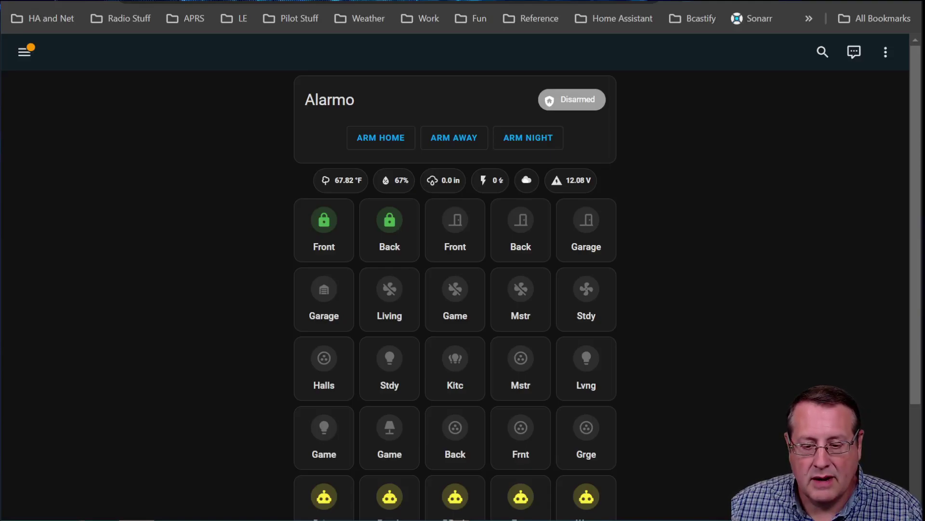
Show Say Temperature Media's media room and Hello World trigger sentences and its response template.
{"action": "left_click", "coordinate": [262, 18]}
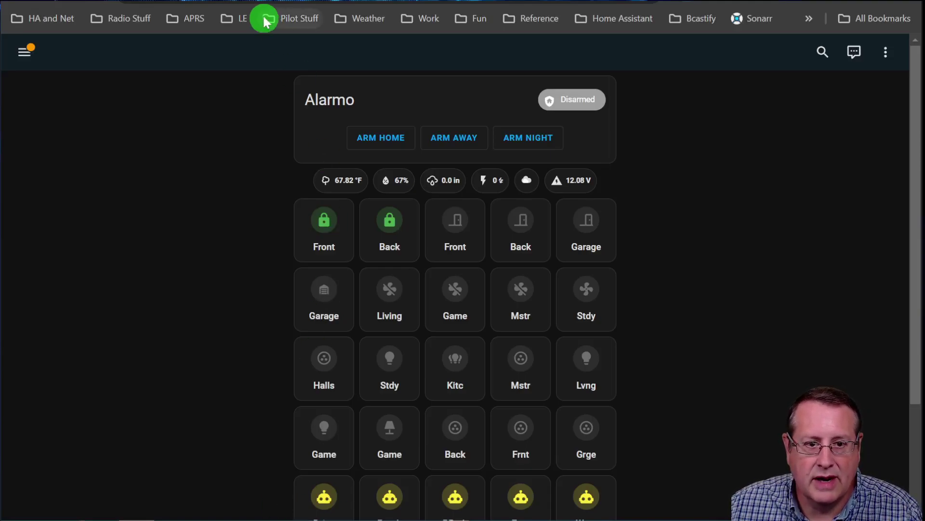
{"action": "left_click", "coordinate": [540, 174]}
{"action": "left_click", "coordinate": [303, 234]}
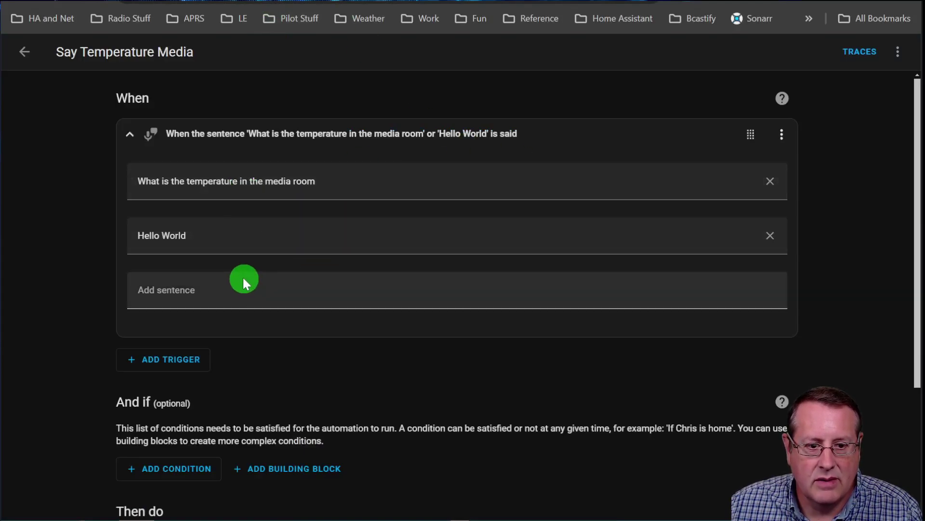
{"action": "scroll", "coordinate": [282, 298], "scroll_direction": "down", "scroll_amount": 4}
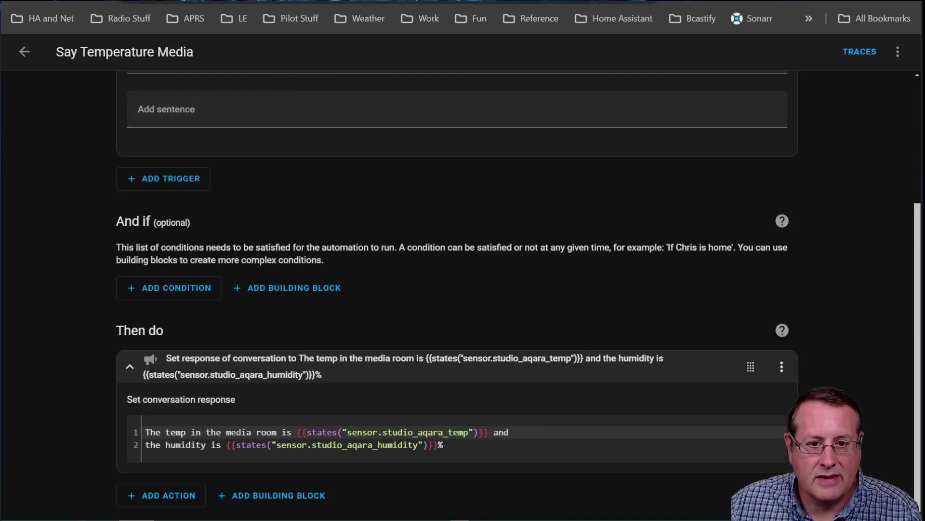
Open Voice Assistants through the command palette search 'asi' and view the 3 Assist devices.
{"action": "type", "text": "c"}
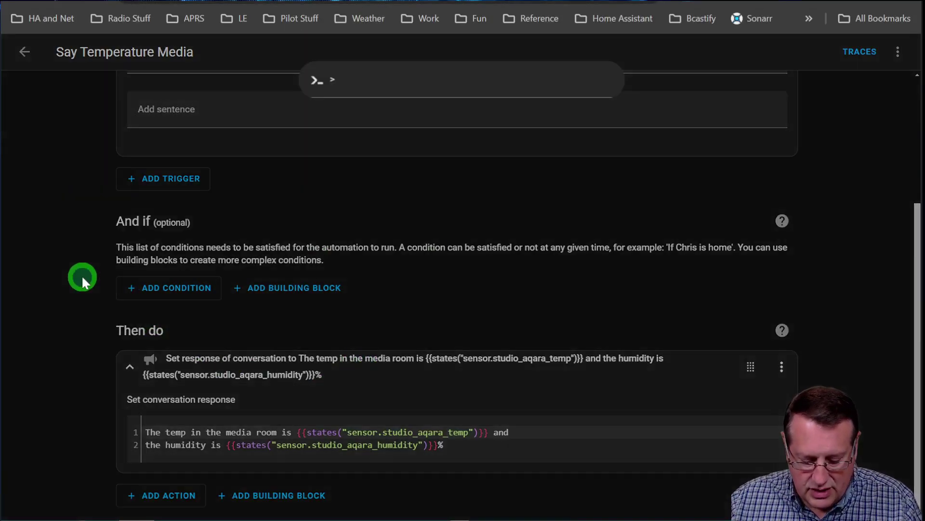
{"action": "type", "text": "asi"}
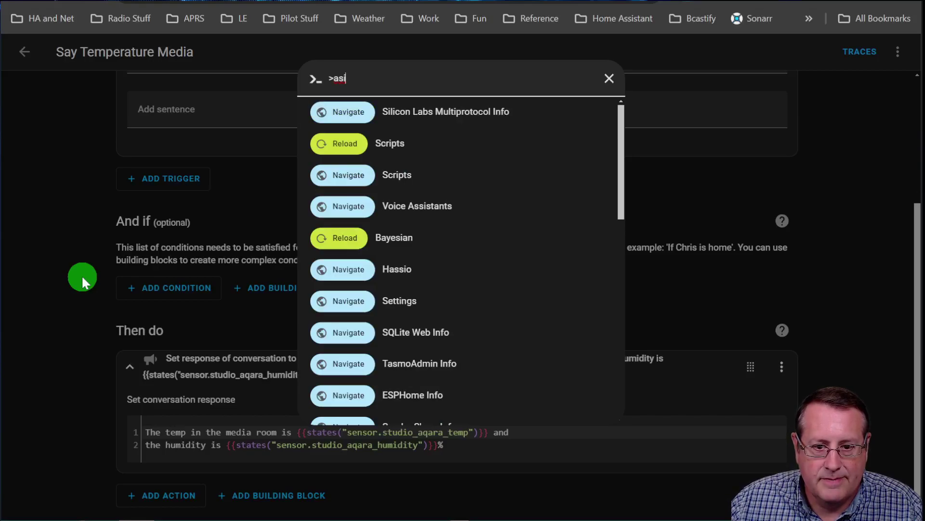
{"action": "key", "text": "Down"}
{"action": "key", "text": "Down"}
{"action": "key", "text": "Down"}
{"action": "key", "text": "Return"}
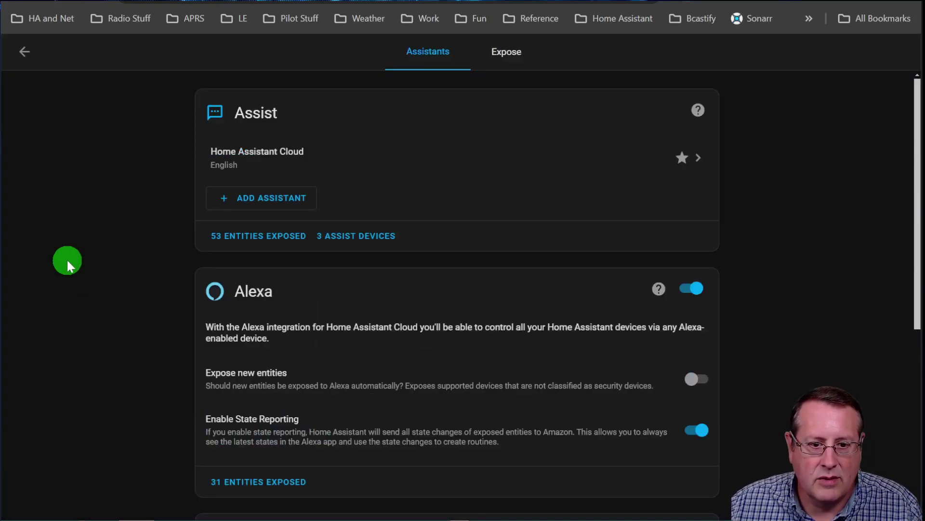
{"action": "left_click", "coordinate": [367, 235]}
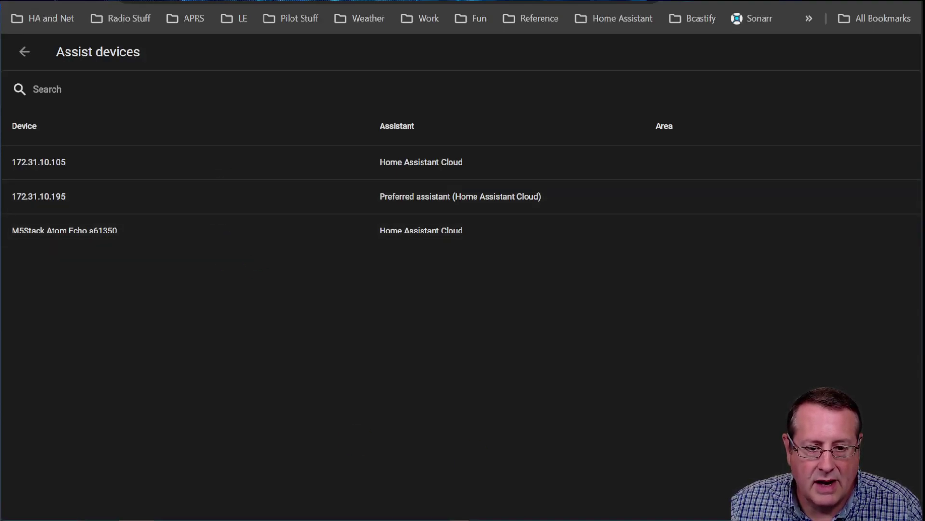
{"action": "left_click", "coordinate": [735, 4]}
Scroll the zoomed-in release notes to the 'Updating your Zigbee devices' section.
{"action": "scroll", "coordinate": [569, 260], "scroll_direction": "down", "scroll_amount": 10}
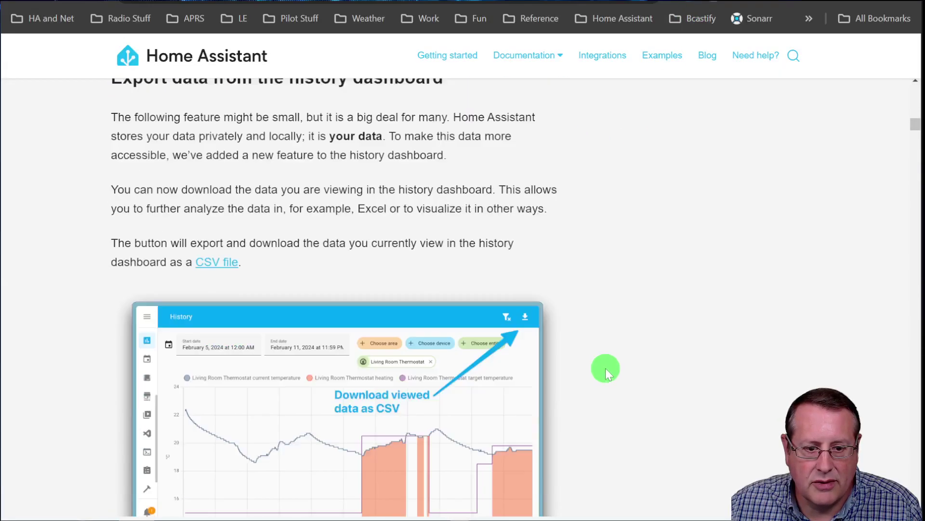
{"action": "scroll", "coordinate": [606, 368], "scroll_direction": "down", "scroll_amount": 20}
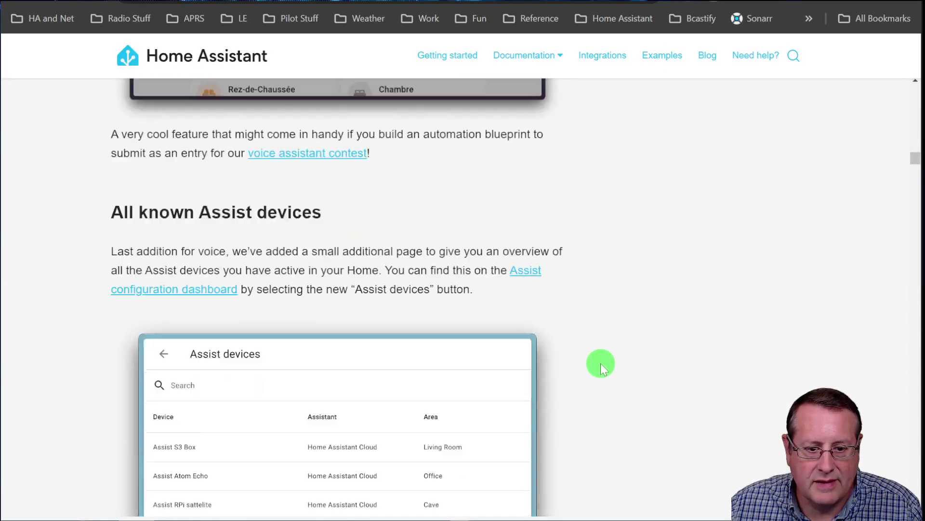
{"action": "scroll", "coordinate": [601, 363], "scroll_direction": "down", "scroll_amount": 15}
{"action": "scroll", "coordinate": [605, 372], "scroll_direction": "up", "scroll_amount": 3}
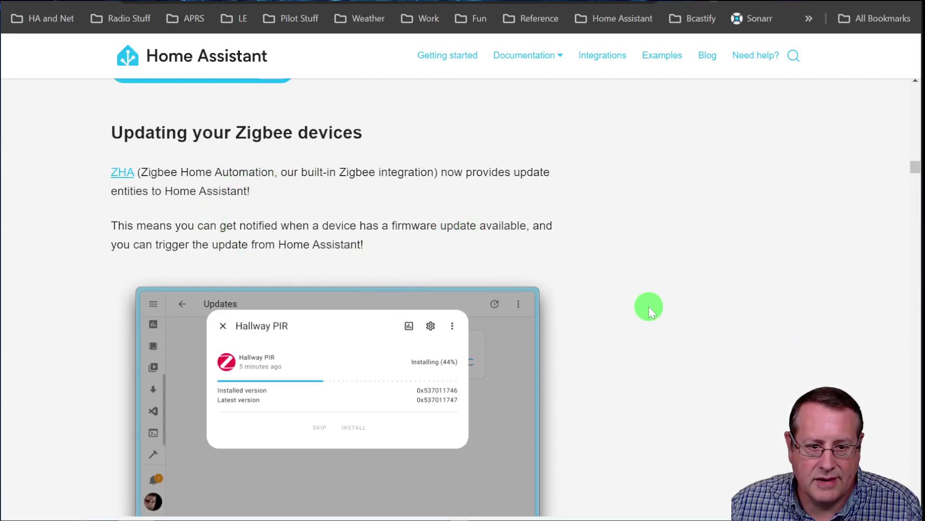
{"action": "scroll", "coordinate": [650, 314], "scroll_direction": "down", "scroll_amount": 2}
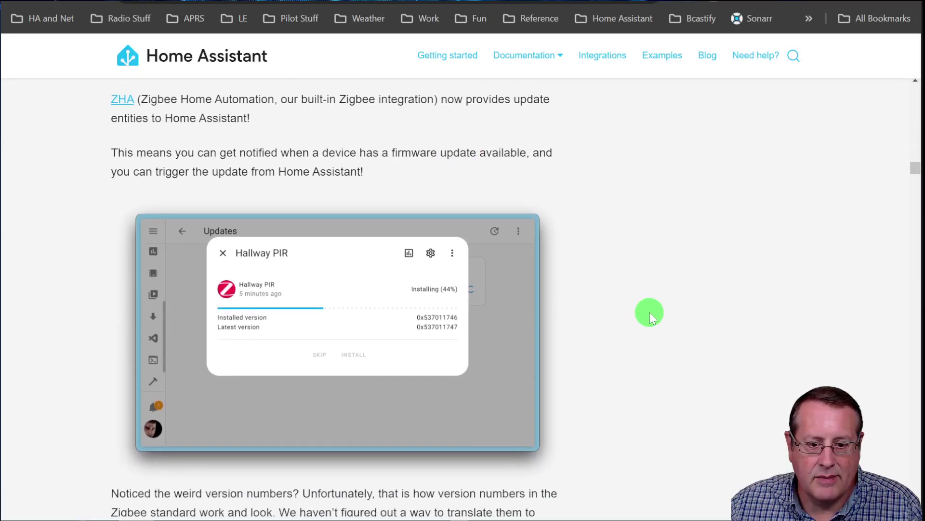
{"action": "scroll", "coordinate": [651, 314], "scroll_direction": "down", "scroll_amount": 3}
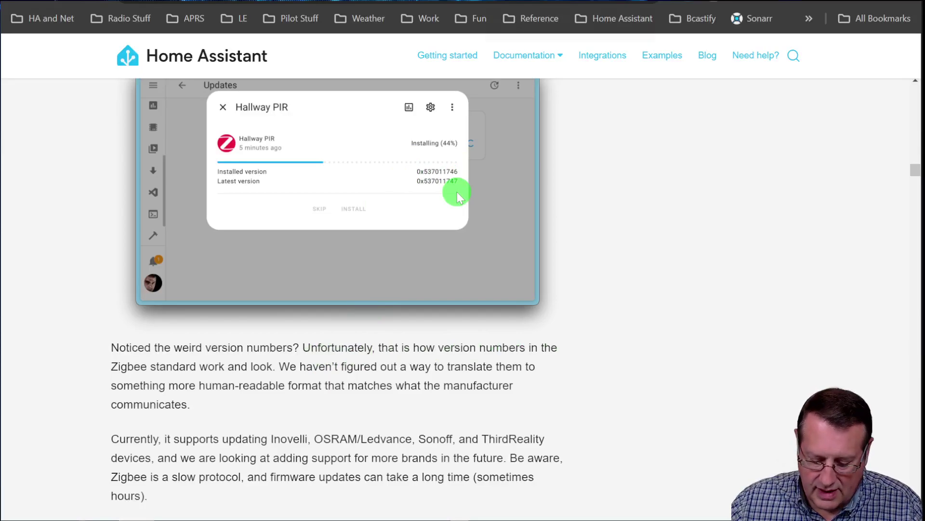
{"action": "key", "text": "ctrl+plus"}
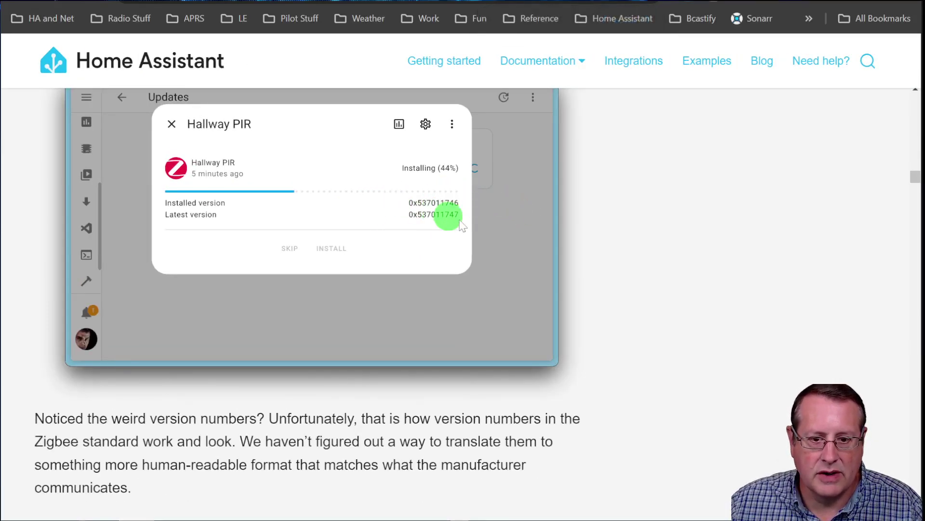
{"action": "scroll", "coordinate": [656, 419], "scroll_direction": "down", "scroll_amount": 1}
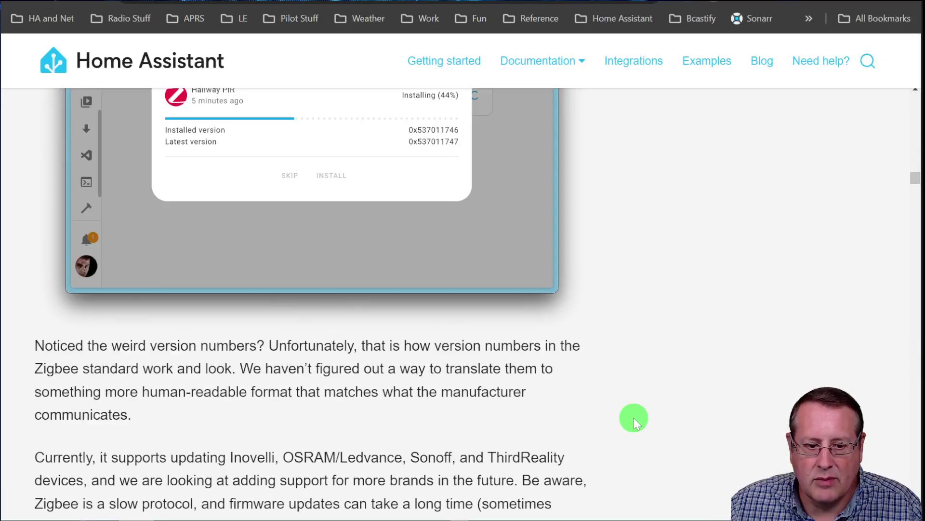
{"action": "scroll", "coordinate": [709, 418], "scroll_direction": "down", "scroll_amount": 2}
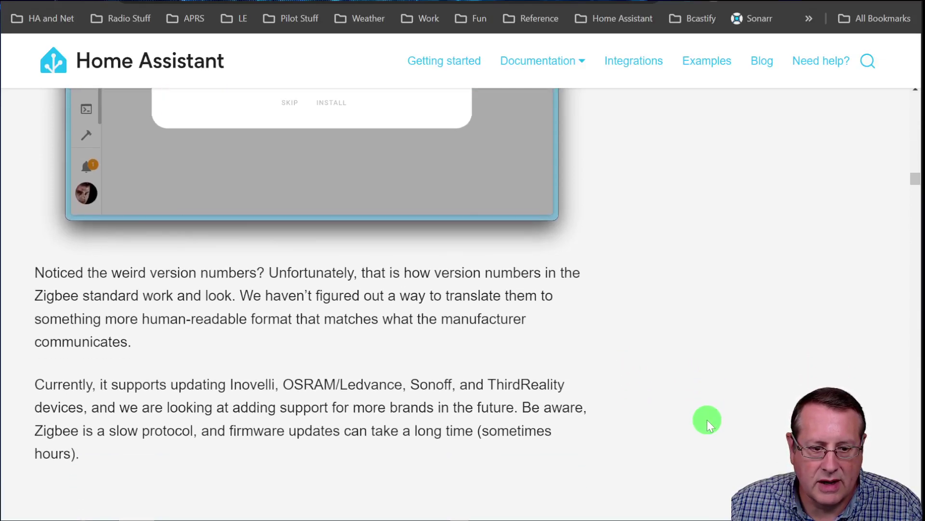
{"action": "scroll", "coordinate": [707, 420], "scroll_direction": "up", "scroll_amount": 3}
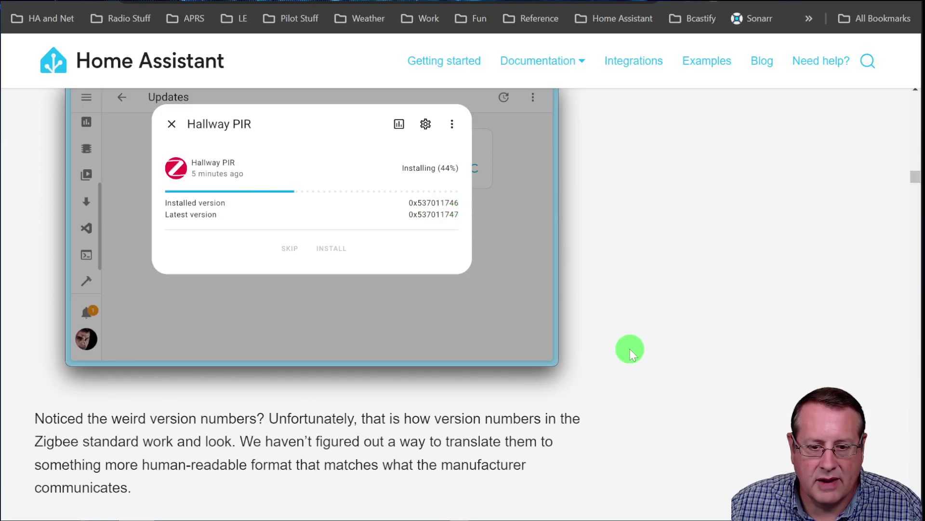
{"action": "scroll", "coordinate": [709, 380], "scroll_direction": "down", "scroll_amount": 2}
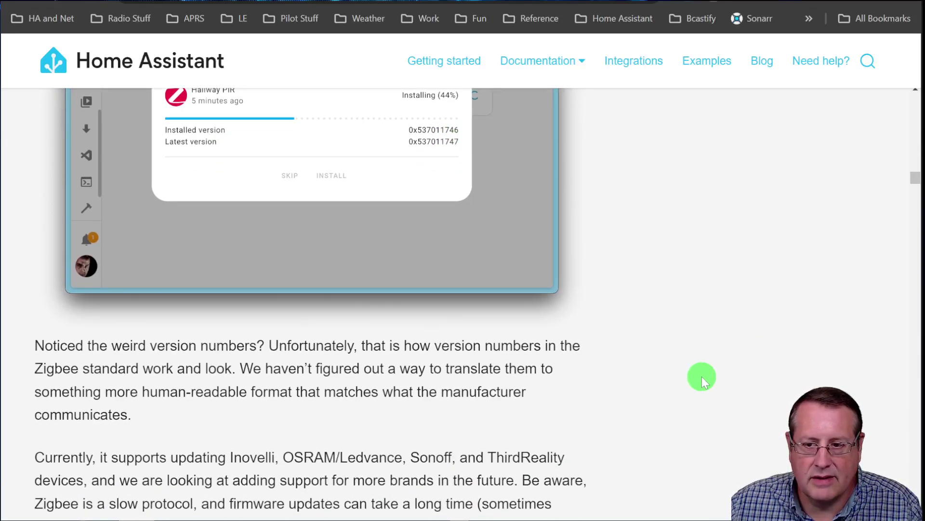
{"action": "scroll", "coordinate": [728, 366], "scroll_direction": "down", "scroll_amount": 2}
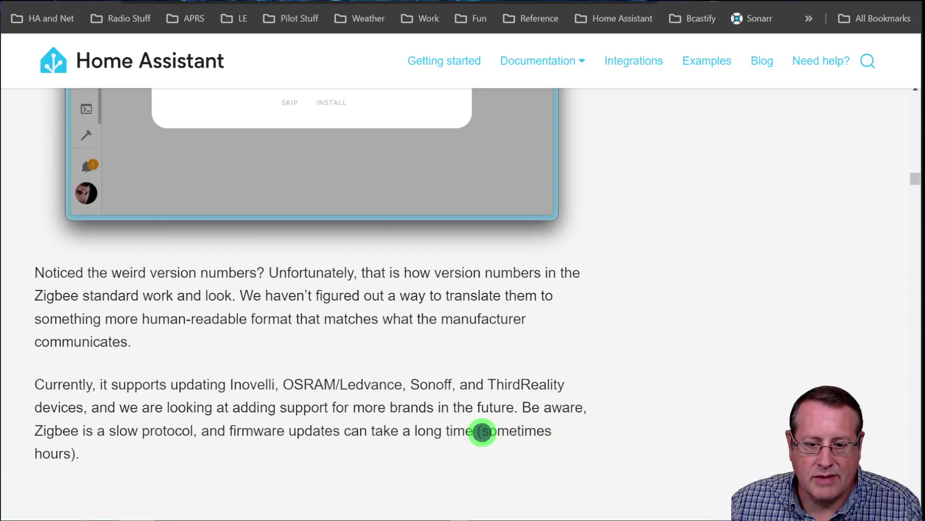
Highlight 'sometimes hours).' and return to the Assist devices tab.
{"action": "left_click_drag", "start_coordinate": [482, 431], "coordinate": [572, 456]}
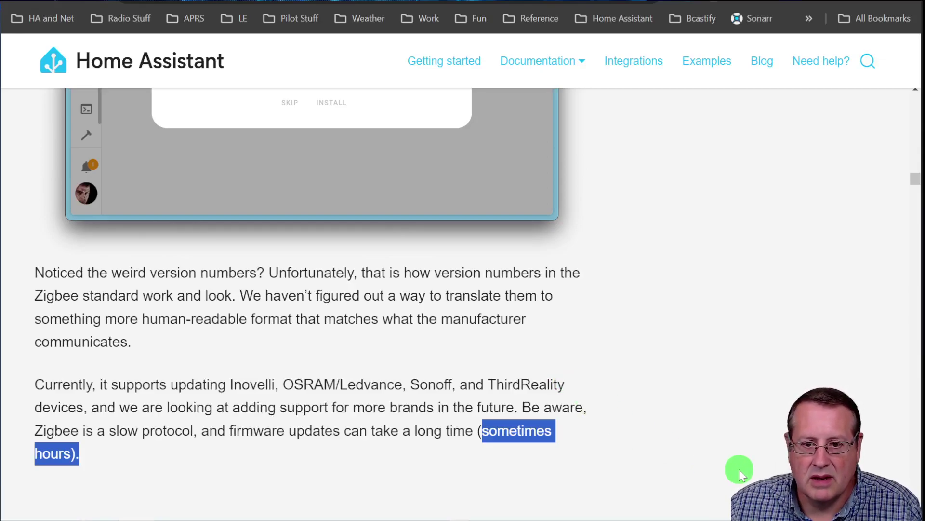
{"action": "scroll", "coordinate": [670, 394], "scroll_direction": "down", "scroll_amount": 1}
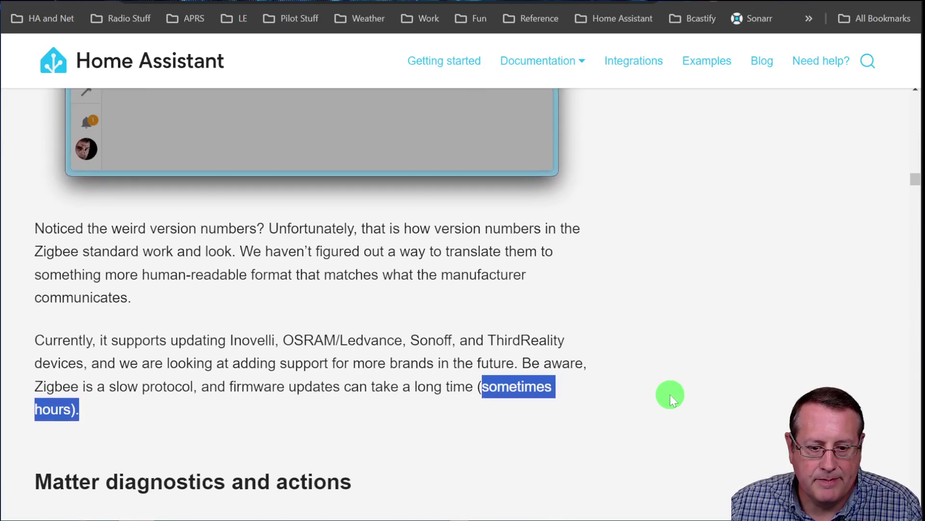
{"action": "scroll", "coordinate": [670, 394], "scroll_direction": "up", "scroll_amount": 1}
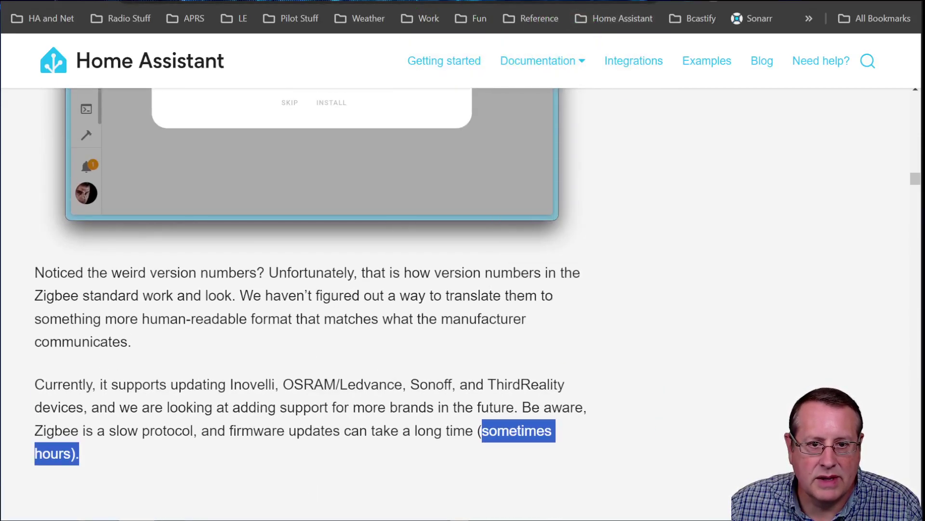
{"action": "key", "text": "ctrl+Tab"}
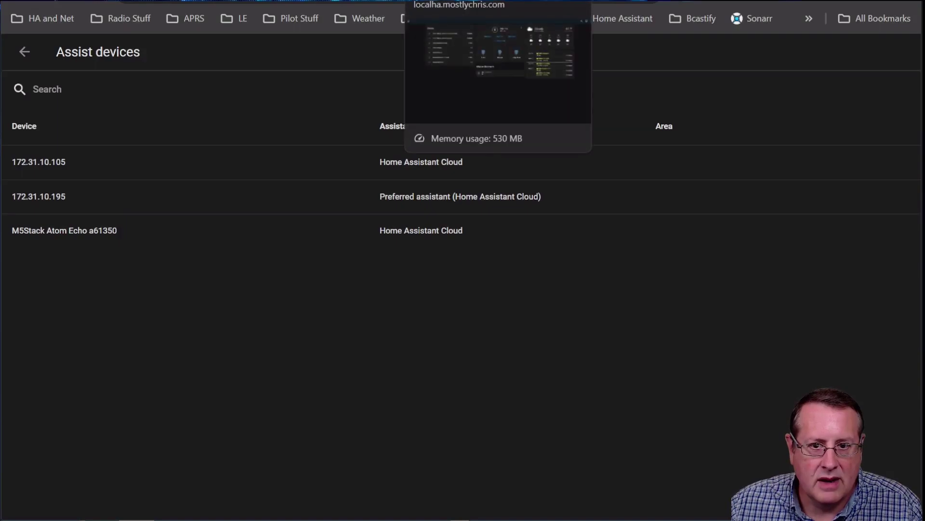
{"action": "left_click", "coordinate": [417, 14]}
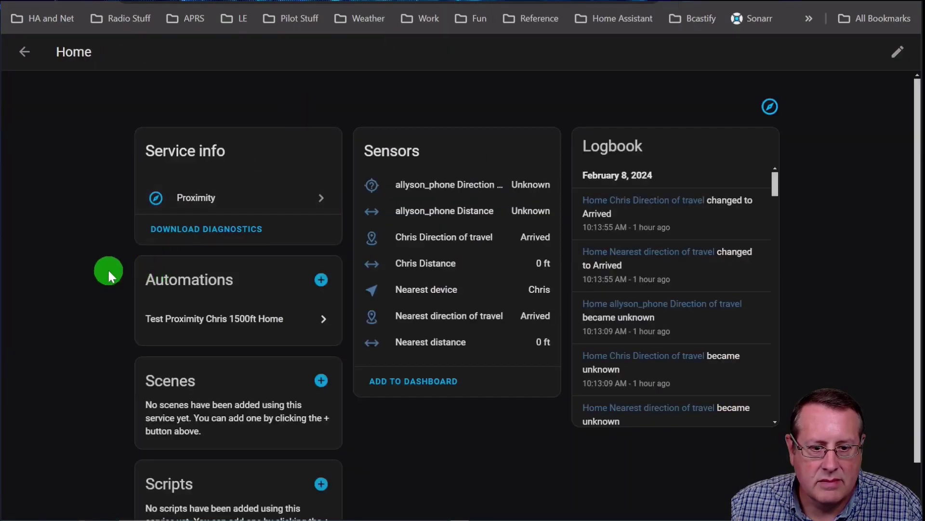
{"action": "key", "text": "ctrl+Tab"}
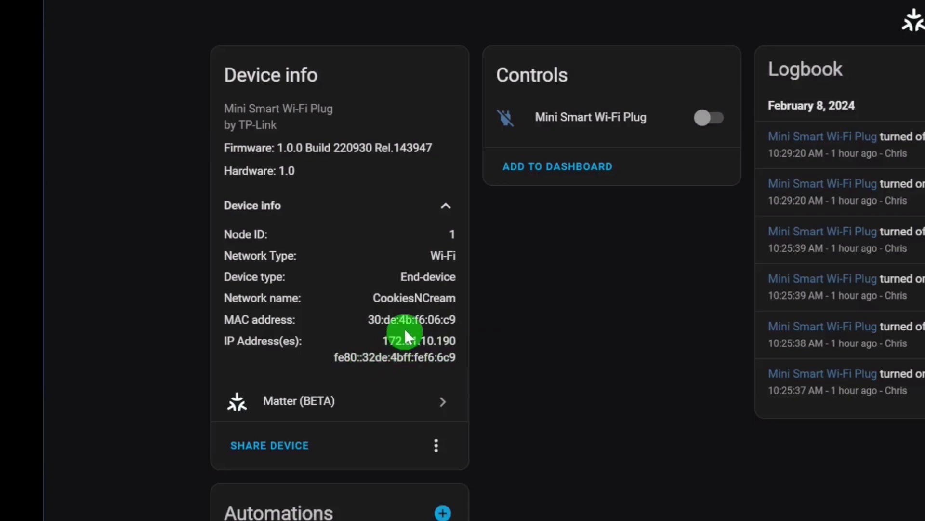
{"action": "scroll", "coordinate": [324, 372], "scroll_direction": "down", "scroll_amount": 2}
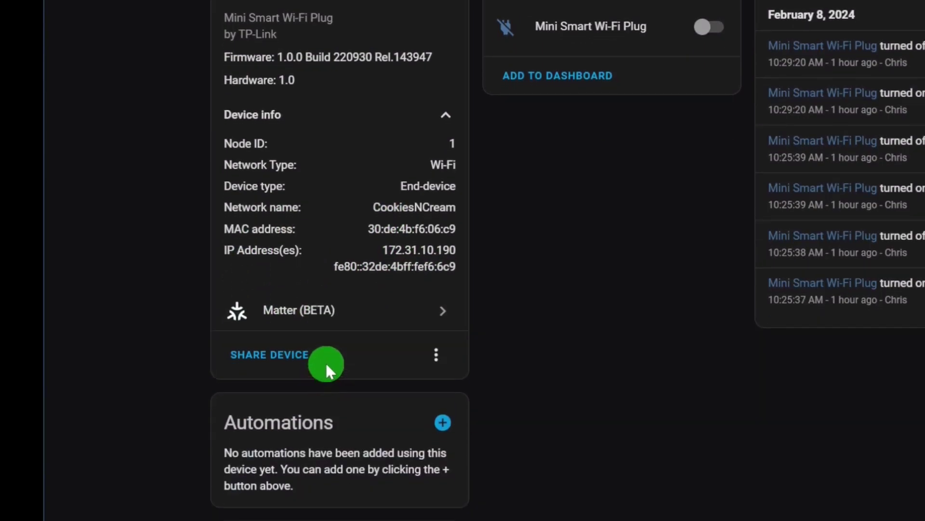
{"action": "left_click", "coordinate": [435, 355]}
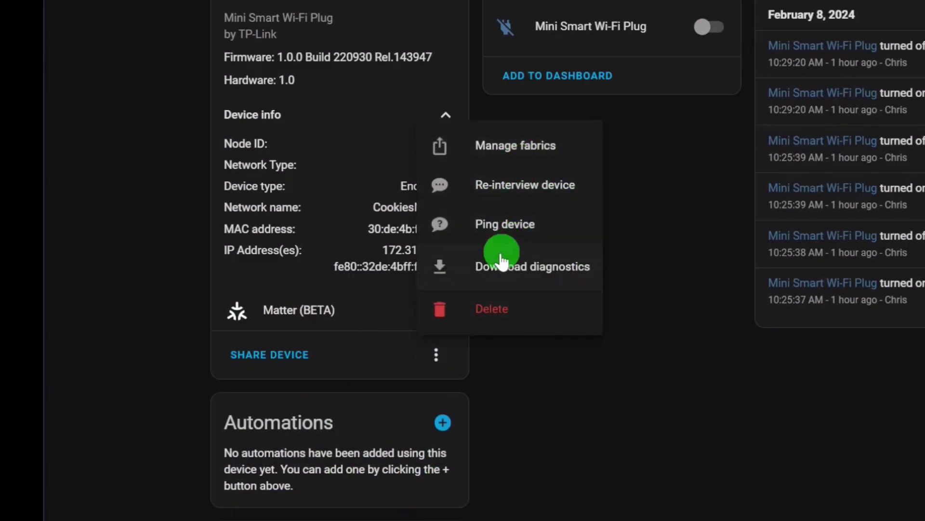
{"action": "left_click", "coordinate": [664, 482]}
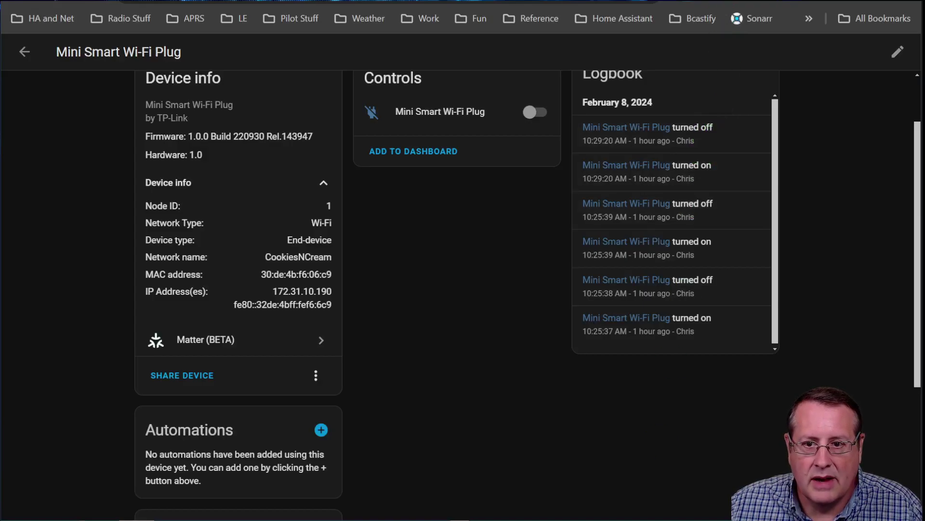
{"action": "key", "text": "ctrl+Tab"}
Scroll past Matter diagnostics and Icons everywhere to the 'Areas now have icons' paragraph.
{"action": "scroll", "coordinate": [516, 359], "scroll_direction": "down", "scroll_amount": 5}
{"action": "scroll", "coordinate": [516, 359], "scroll_direction": "down", "scroll_amount": 20}
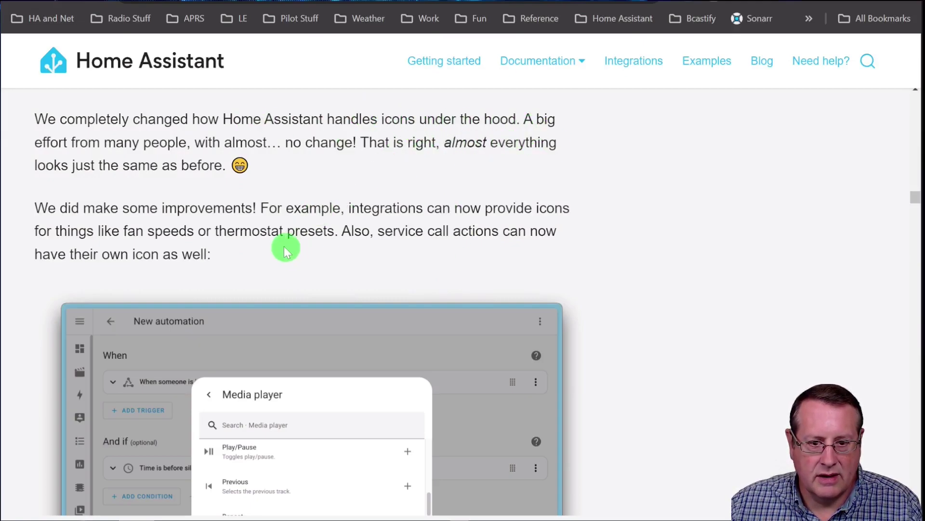
{"action": "scroll", "coordinate": [149, 223], "scroll_direction": "down", "scroll_amount": 2}
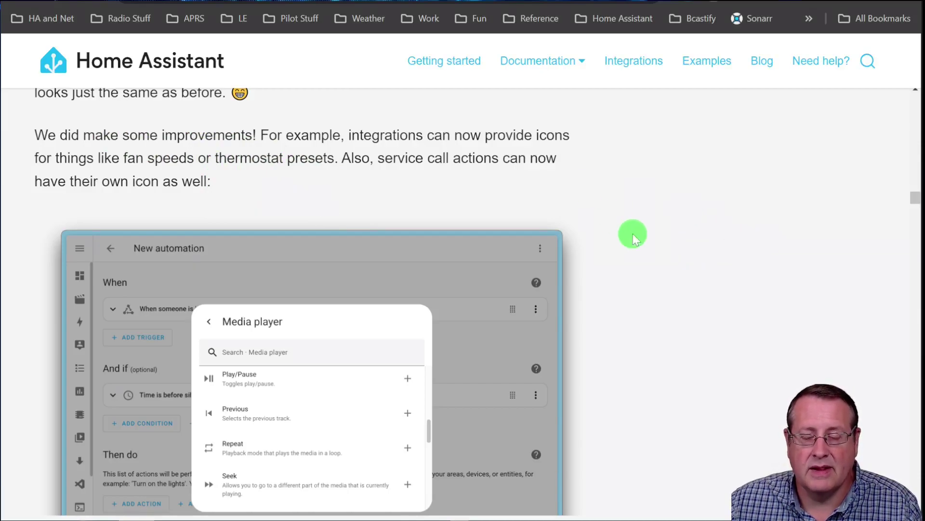
{"action": "scroll", "coordinate": [271, 270], "scroll_direction": "down", "scroll_amount": 2}
{"action": "scroll", "coordinate": [271, 270], "scroll_direction": "up", "scroll_amount": 2}
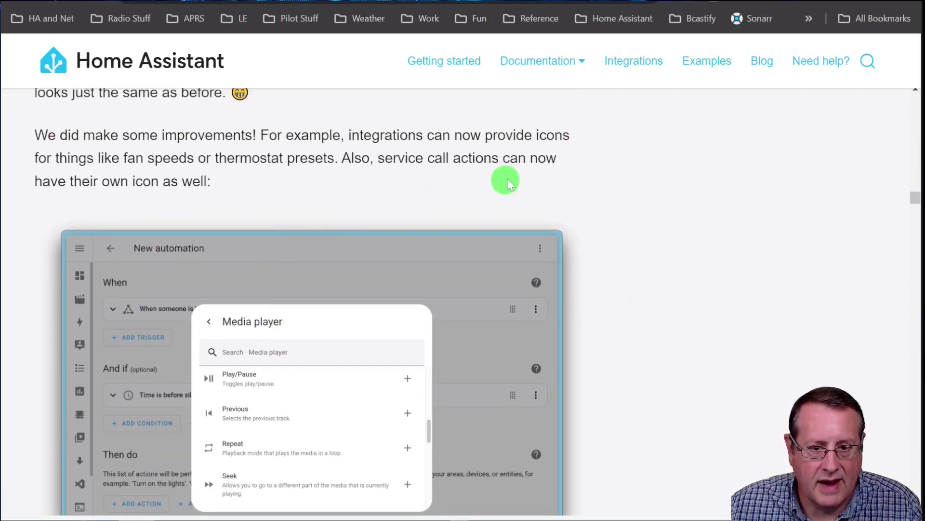
{"action": "scroll", "coordinate": [265, 197], "scroll_direction": "down", "scroll_amount": 4}
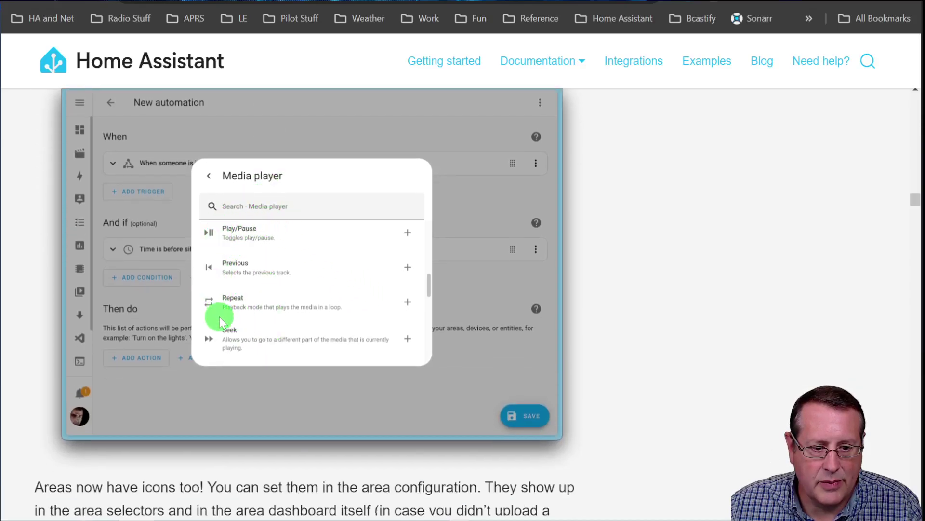
{"action": "scroll", "coordinate": [218, 299], "scroll_direction": "down", "scroll_amount": 2}
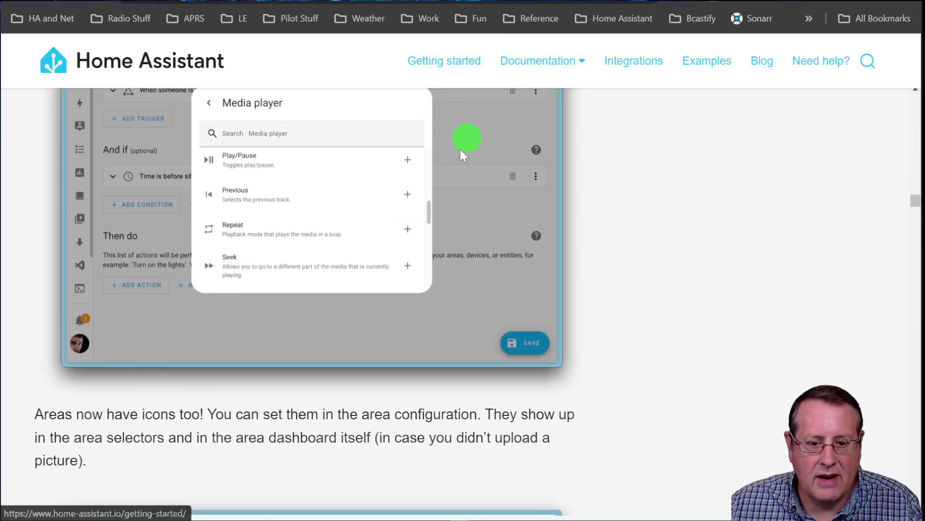
{"action": "scroll", "coordinate": [413, 392], "scroll_direction": "down", "scroll_amount": 2}
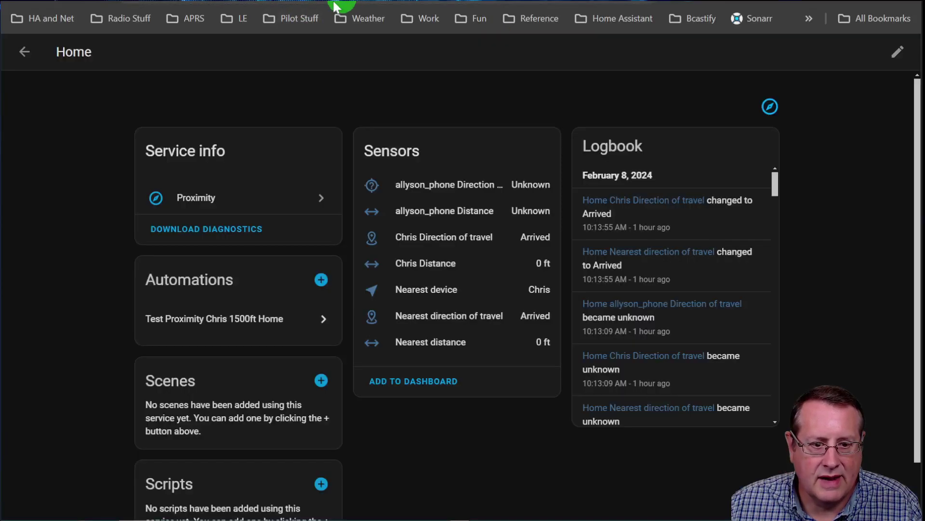
{"action": "left_click", "coordinate": [116, 132]}
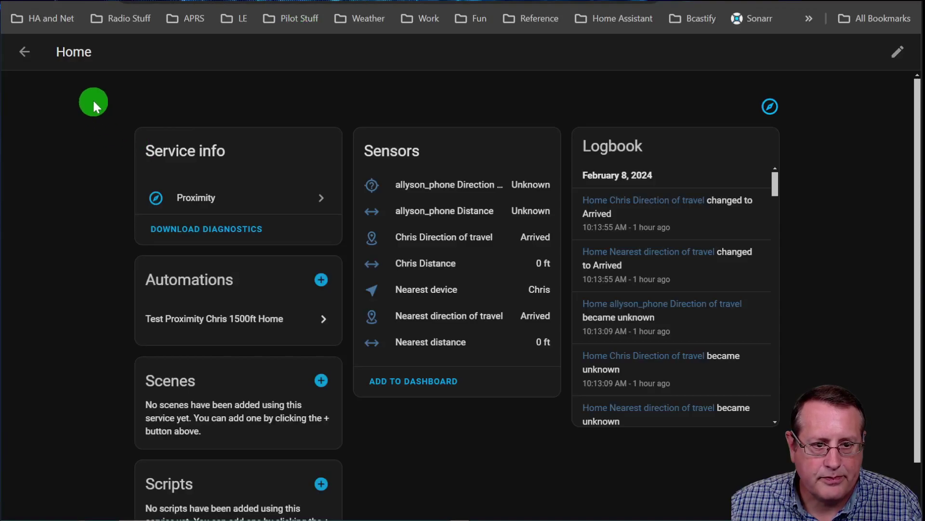
Go to the Areas overview with the 'carea' command and open the Laundry area.
{"action": "type", "text": "c"}
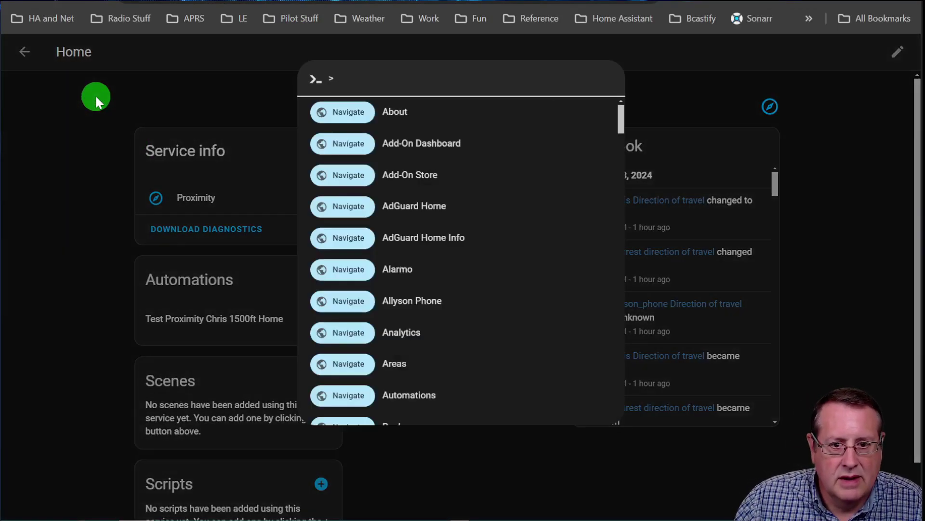
{"action": "type", "text": "area"}
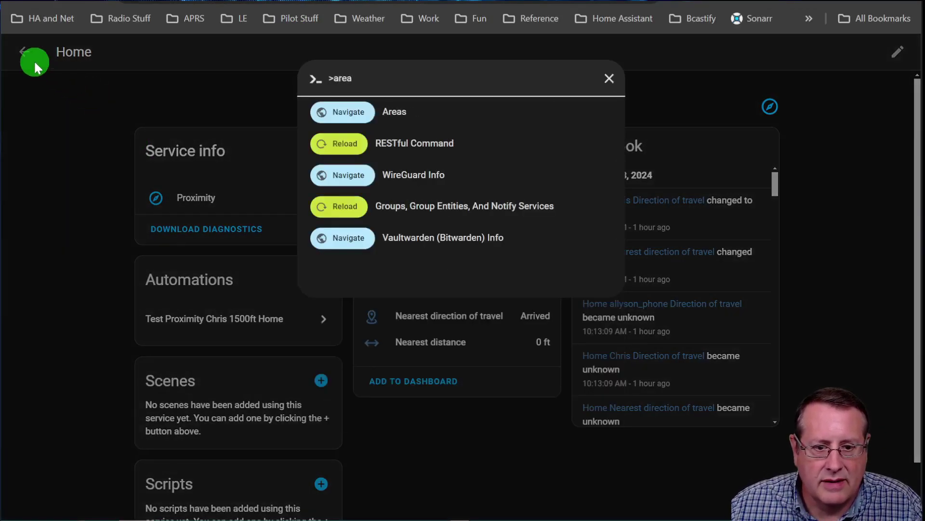
{"action": "left_click", "coordinate": [362, 112]}
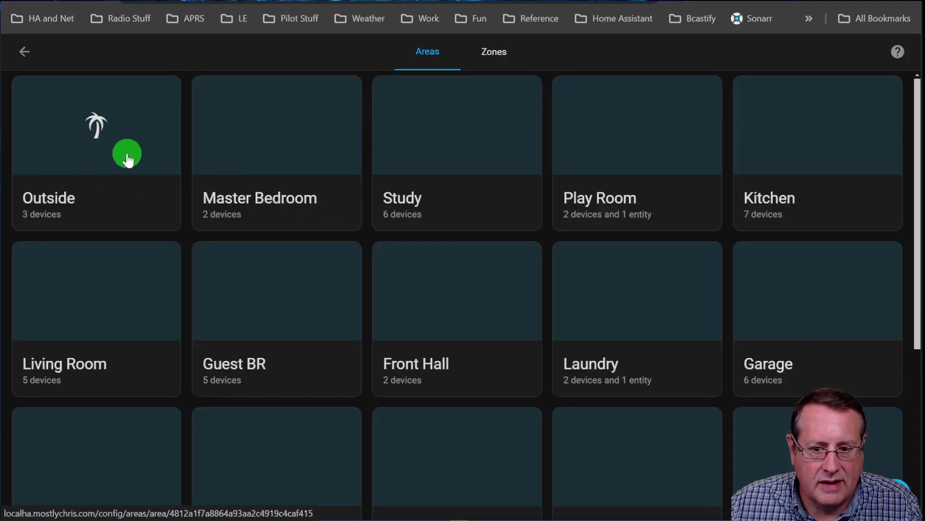
{"action": "scroll", "coordinate": [126, 160], "scroll_direction": "down", "scroll_amount": 2}
{"action": "left_click", "coordinate": [630, 229]}
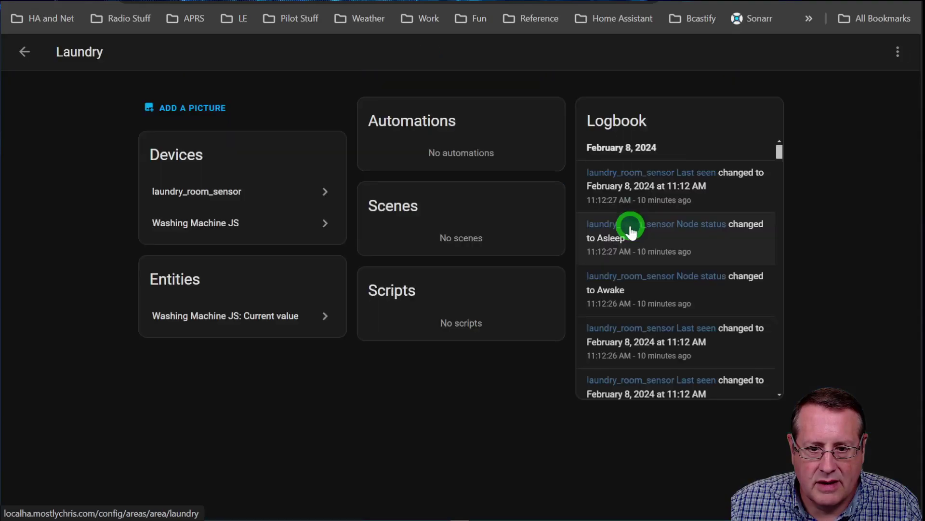
Set the Laundry area's icon to mdi:washing-machine, save, and return to the release notes.
{"action": "left_click", "coordinate": [172, 107]}
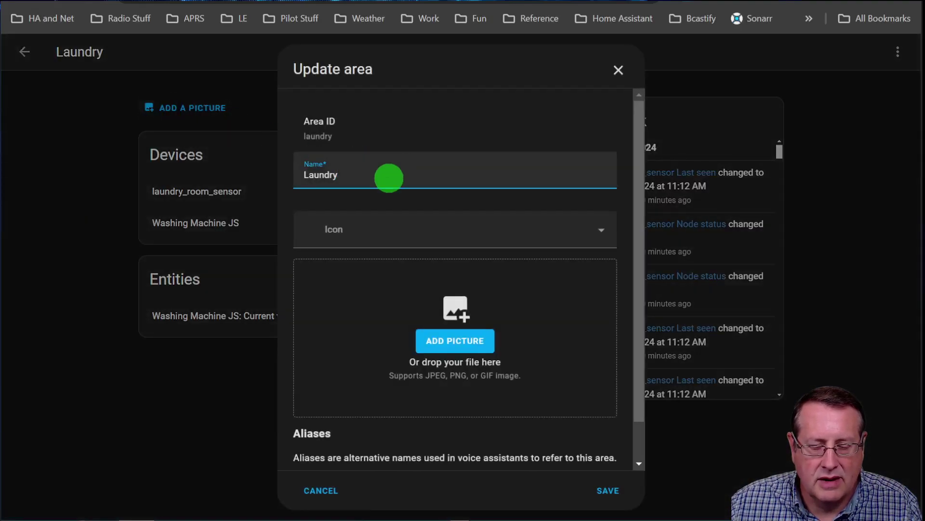
{"action": "left_click", "coordinate": [380, 235]}
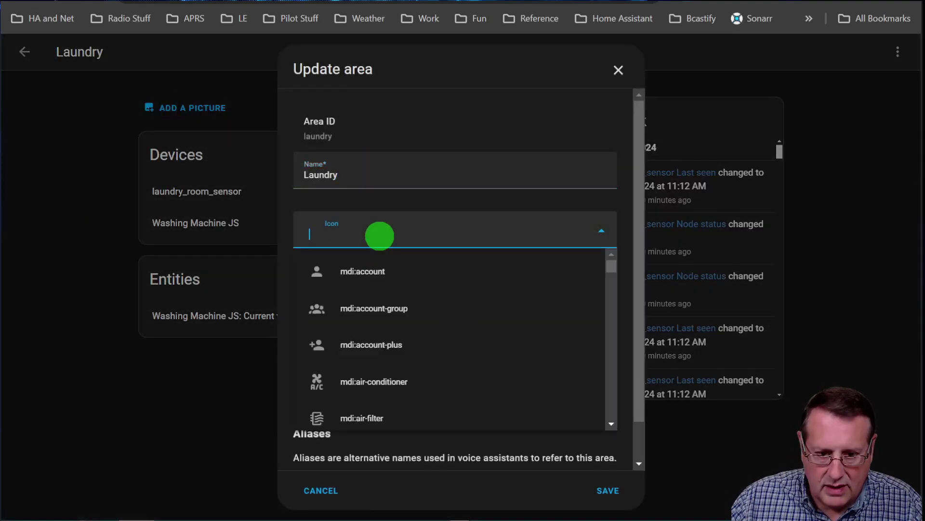
{"action": "type", "text": "wash"}
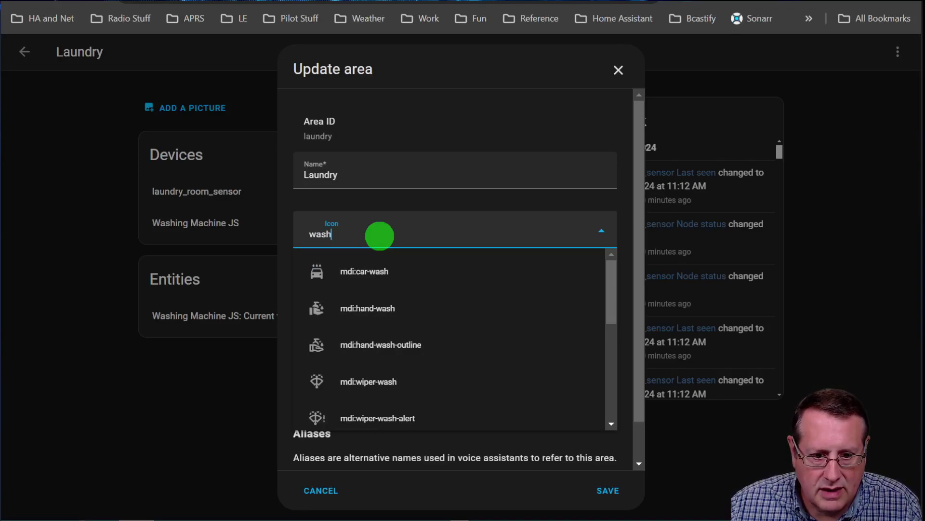
{"action": "type", "text": "in"}
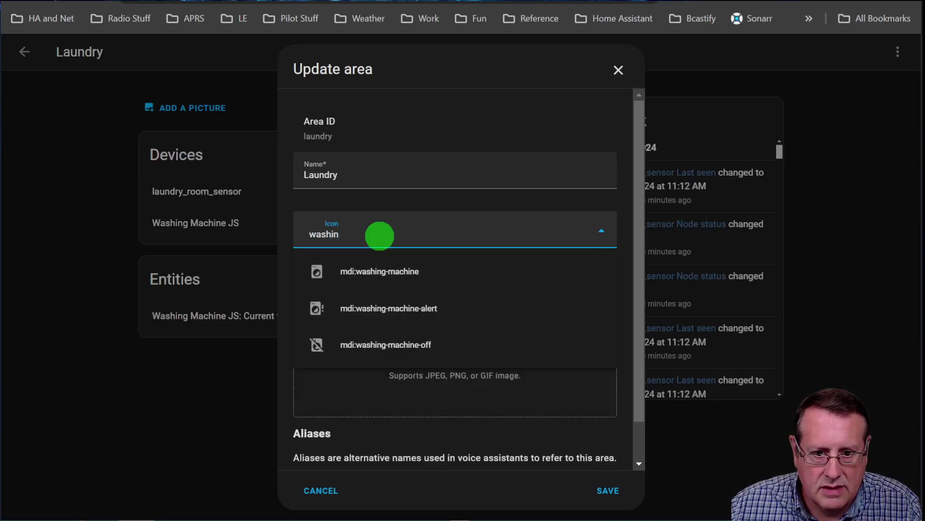
{"action": "left_click", "coordinate": [389, 270]}
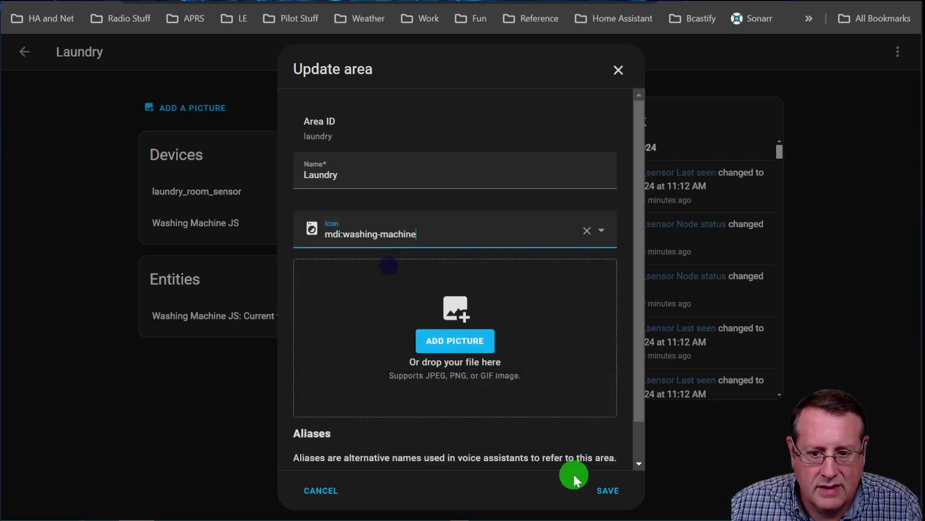
{"action": "left_click", "coordinate": [614, 491]}
{"action": "left_click", "coordinate": [24, 52]}
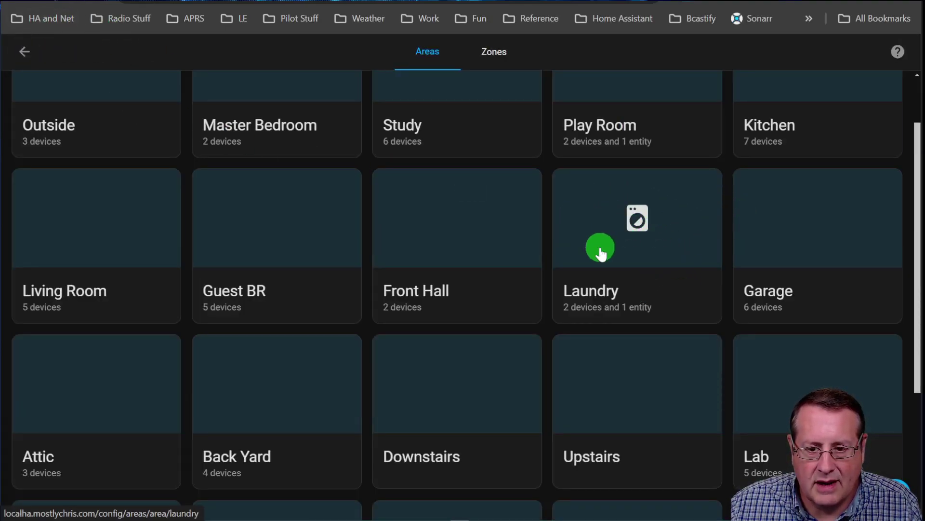
{"action": "scroll", "coordinate": [601, 253], "scroll_direction": "up", "scroll_amount": 2}
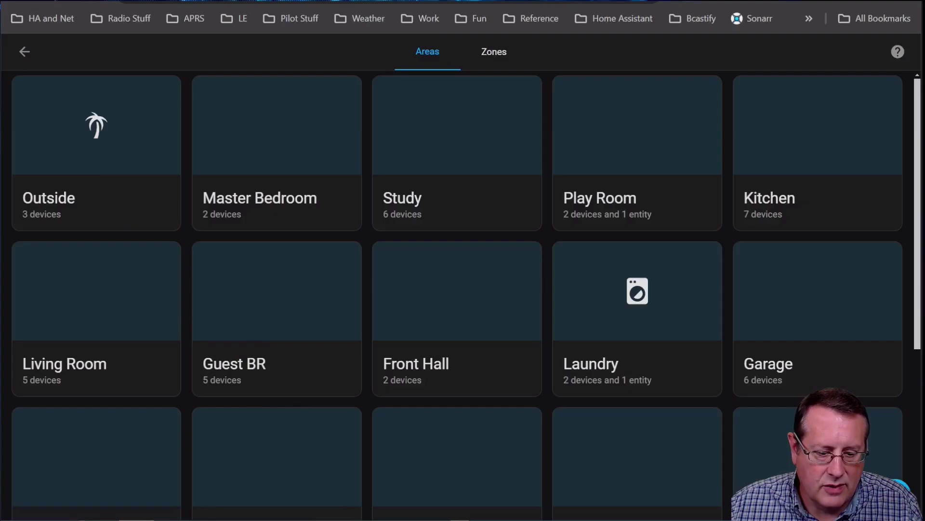
{"action": "key", "text": "ctrl+Tab"}
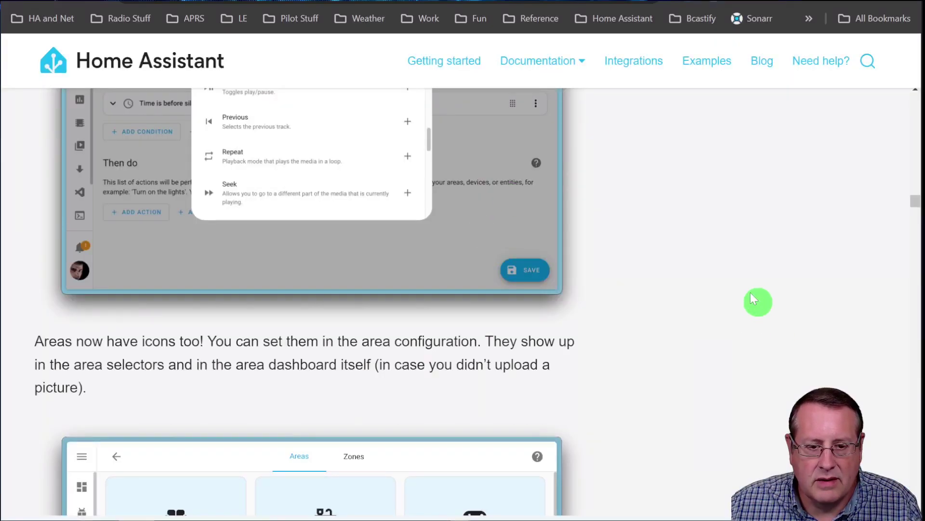
Scroll the release notes past the Repairs dashboard news to the Revamped Proximity integration heading.
{"action": "scroll", "coordinate": [700, 295], "scroll_direction": "down", "scroll_amount": 4}
{"action": "scroll", "coordinate": [700, 293], "scroll_direction": "down", "scroll_amount": 6}
{"action": "scroll", "coordinate": [694, 293], "scroll_direction": "up", "scroll_amount": 3}
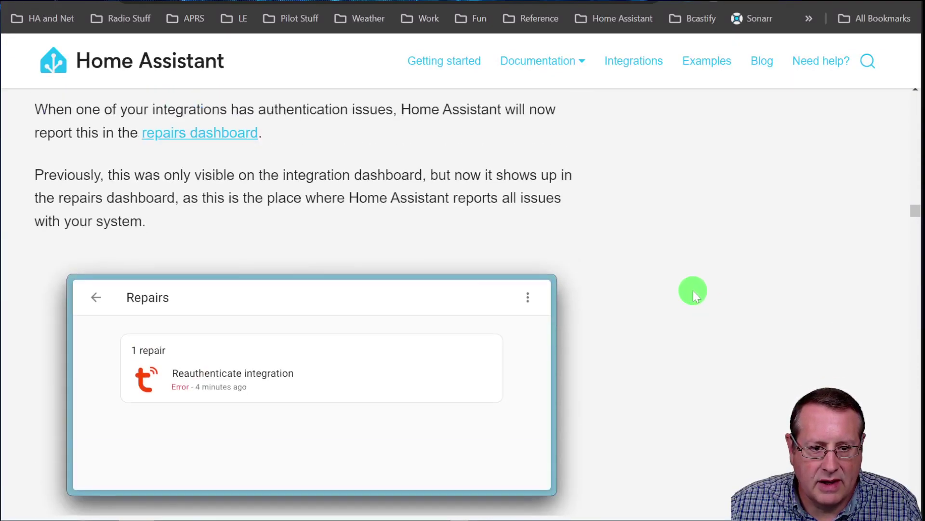
{"action": "scroll", "coordinate": [691, 292], "scroll_direction": "up", "scroll_amount": 2}
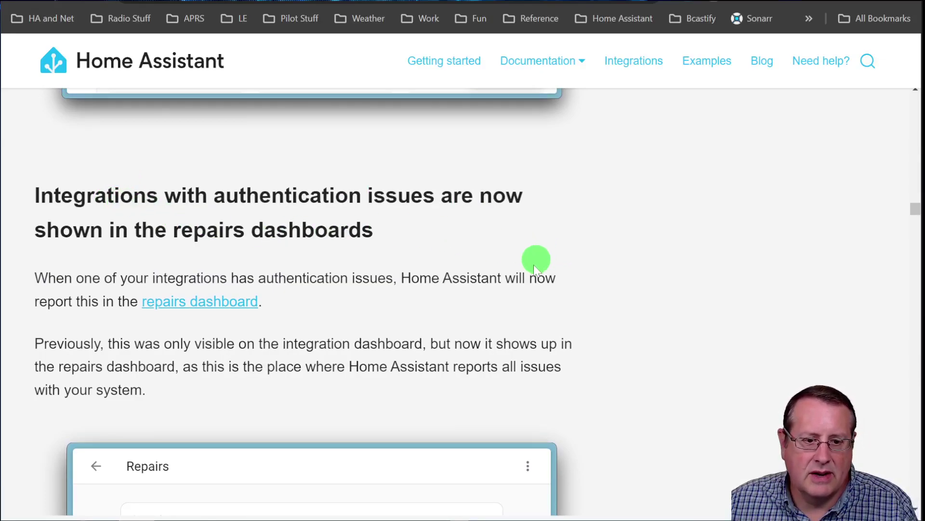
{"action": "scroll", "coordinate": [665, 402], "scroll_direction": "down", "scroll_amount": 2}
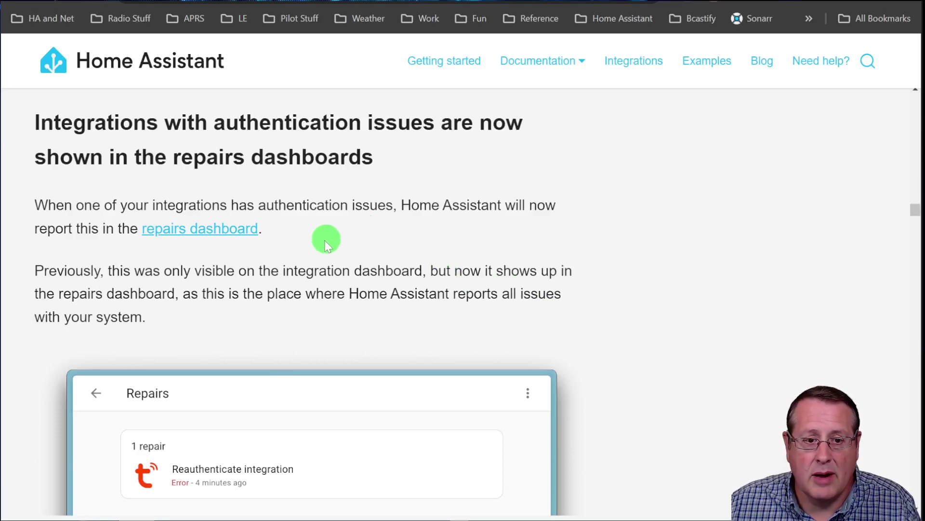
{"action": "scroll", "coordinate": [327, 244], "scroll_direction": "down", "scroll_amount": 1}
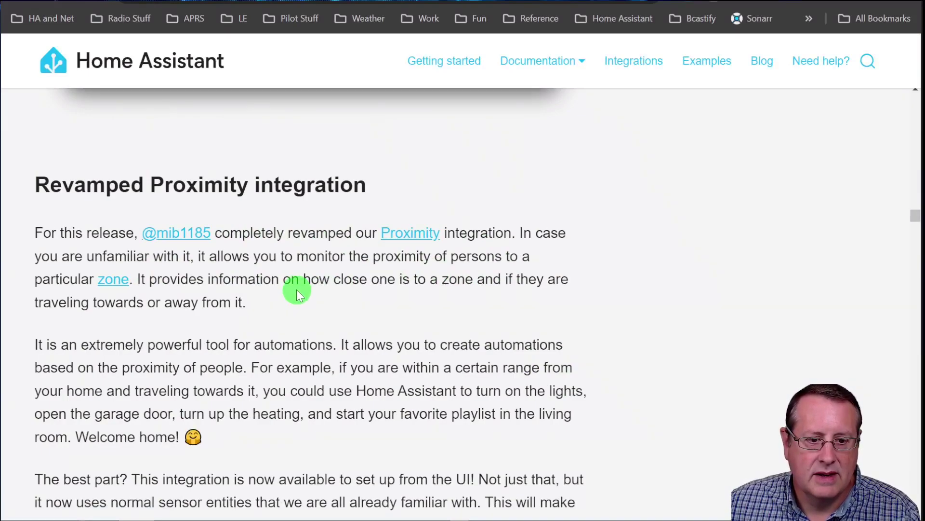
{"action": "scroll", "coordinate": [291, 287], "scroll_direction": "down", "scroll_amount": 1}
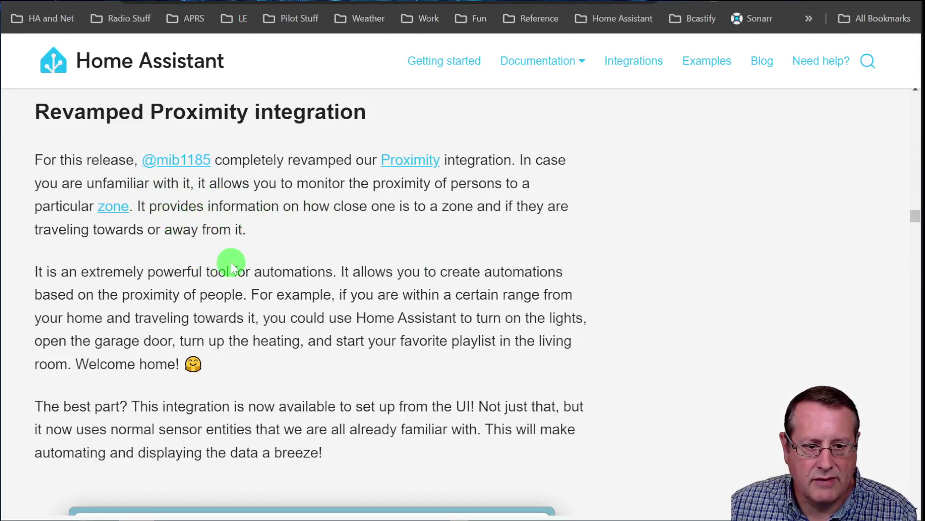
Read through the Proximity sensor example, then switch to the live Home Assistant dashboard.
{"action": "scroll", "coordinate": [381, 349], "scroll_direction": "down", "scroll_amount": 2}
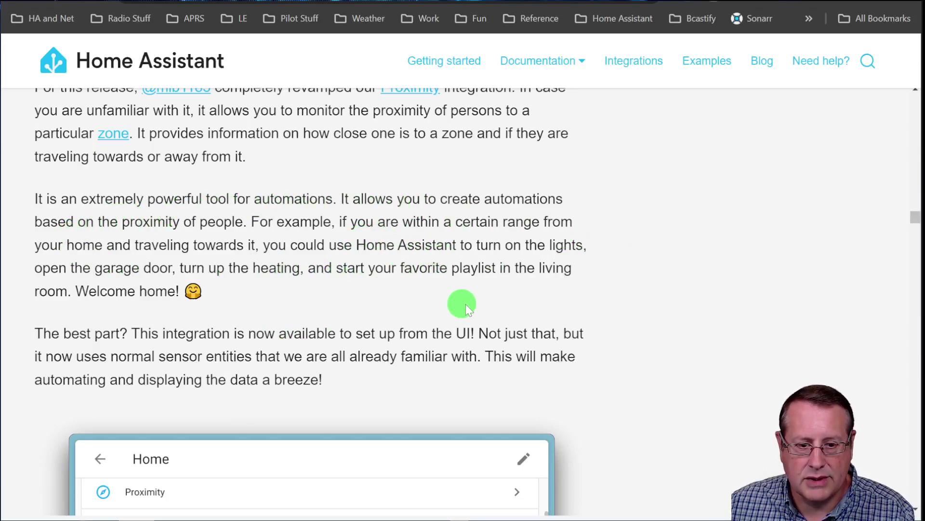
{"action": "scroll", "coordinate": [479, 300], "scroll_direction": "down", "scroll_amount": 2}
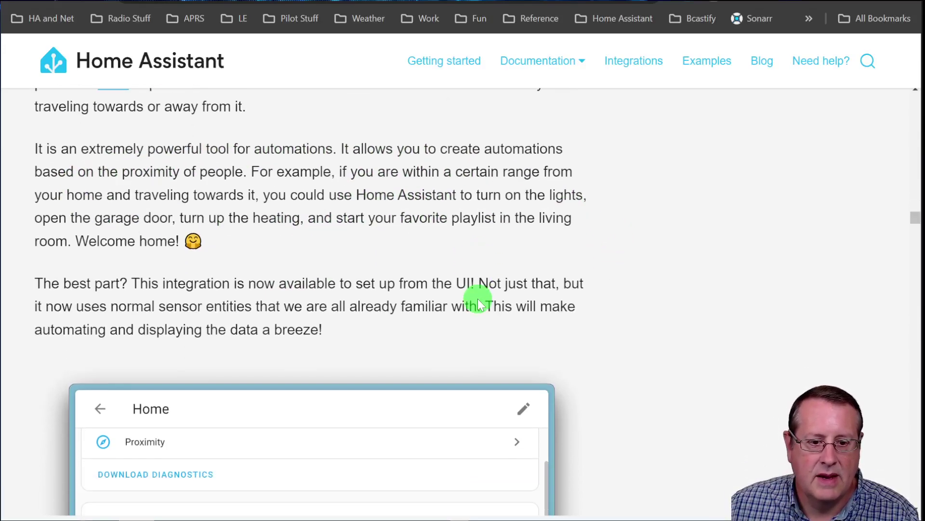
{"action": "scroll", "coordinate": [172, 279], "scroll_direction": "down", "scroll_amount": 2}
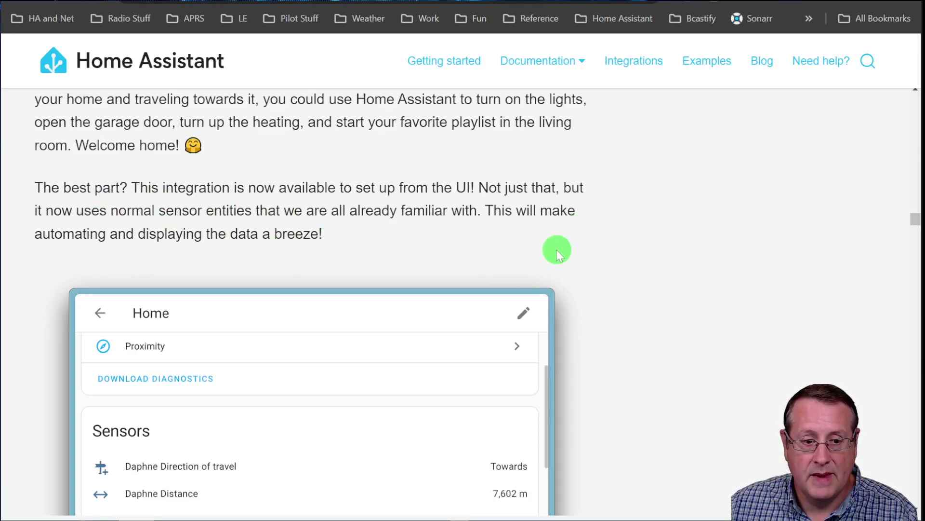
{"action": "scroll", "coordinate": [44, 296], "scroll_direction": "down", "scroll_amount": 3}
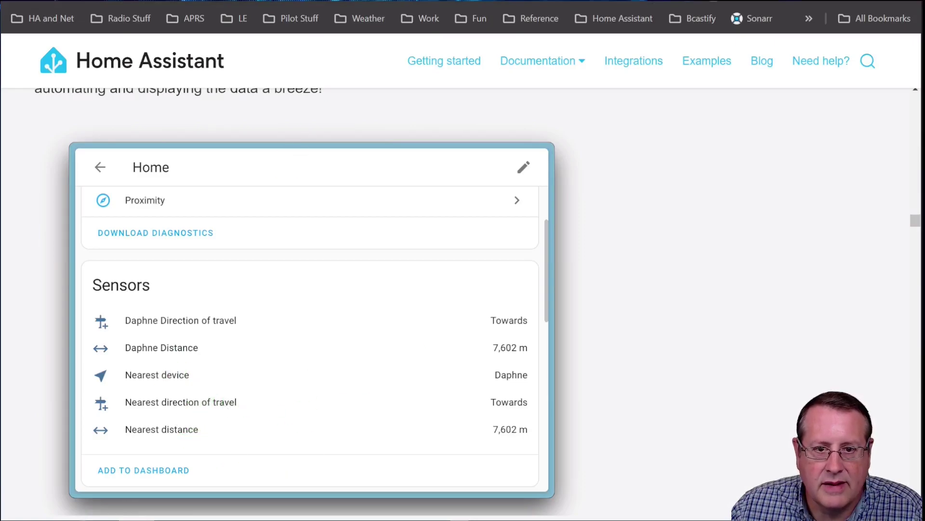
{"action": "key", "text": "ctrl+Tab"}
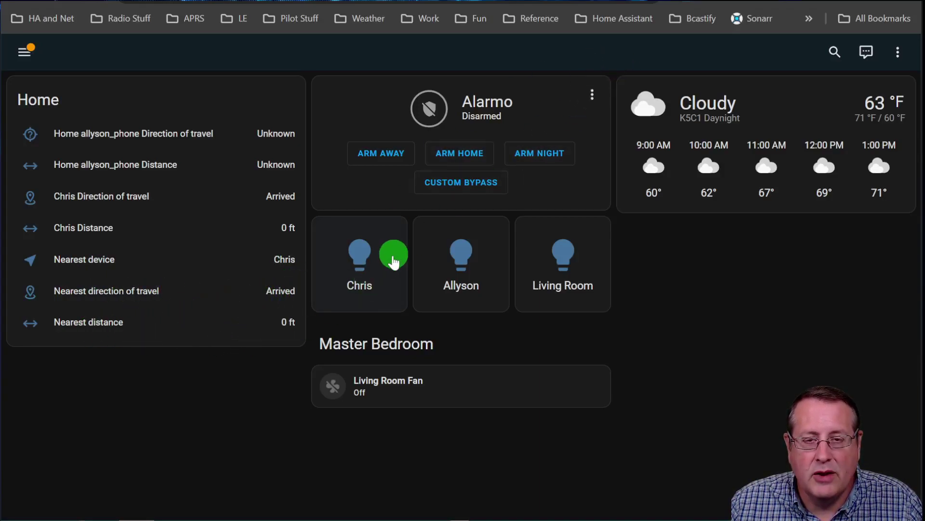
Open the Home proximity device page from its dashboard card.
{"action": "left_click", "coordinate": [735, 2]}
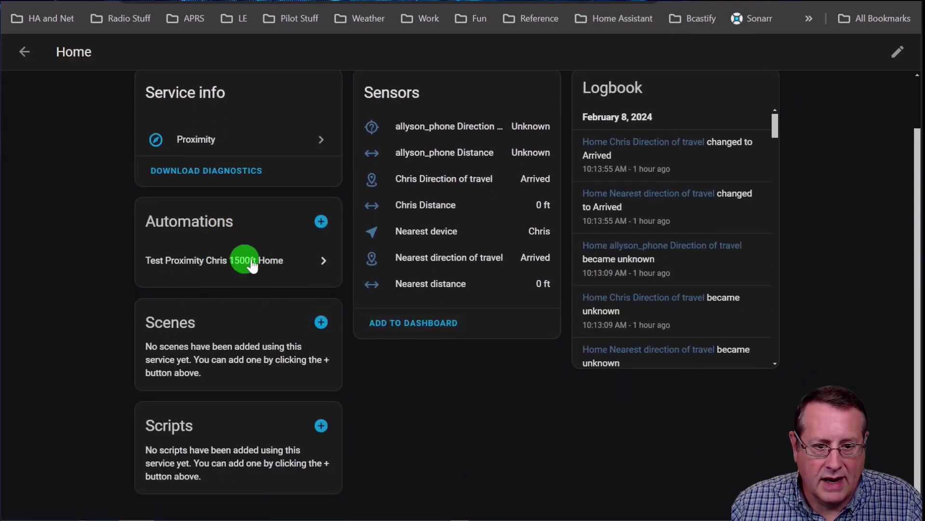
Start a Home proximity automation triggered by distance changes and inspect its Above/Below fields.
{"action": "left_click", "coordinate": [322, 223]}
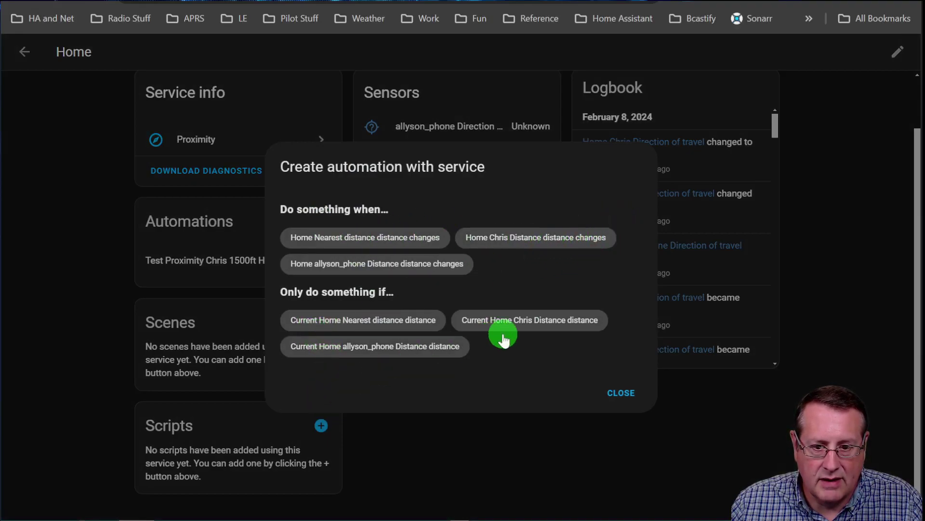
{"action": "left_click", "coordinate": [516, 244]}
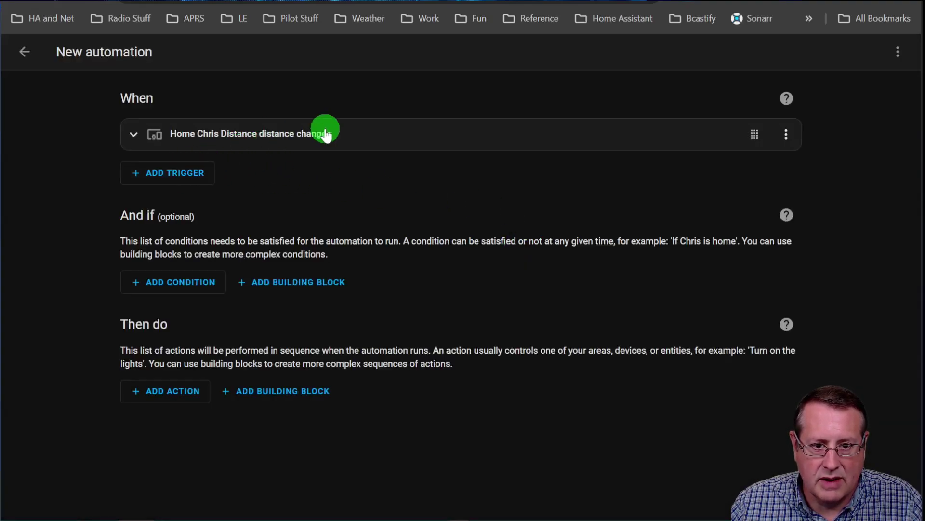
{"action": "left_click", "coordinate": [398, 145]}
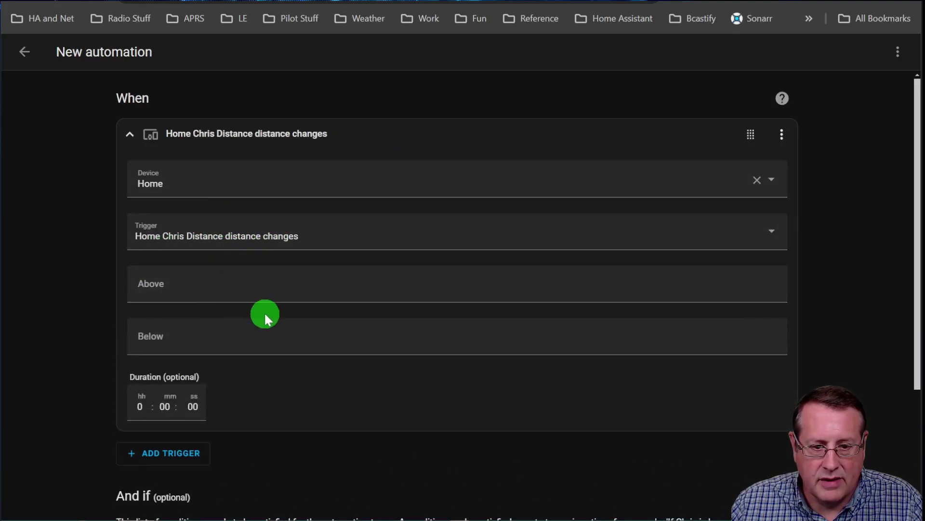
{"action": "scroll", "coordinate": [255, 319], "scroll_direction": "down", "scroll_amount": 3}
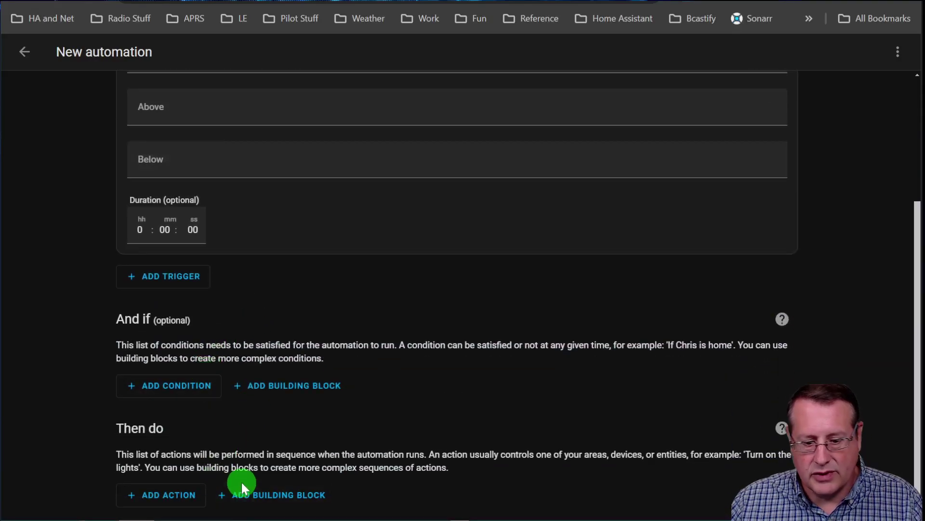
{"action": "scroll", "coordinate": [464, 391], "scroll_direction": "up", "scroll_amount": 3}
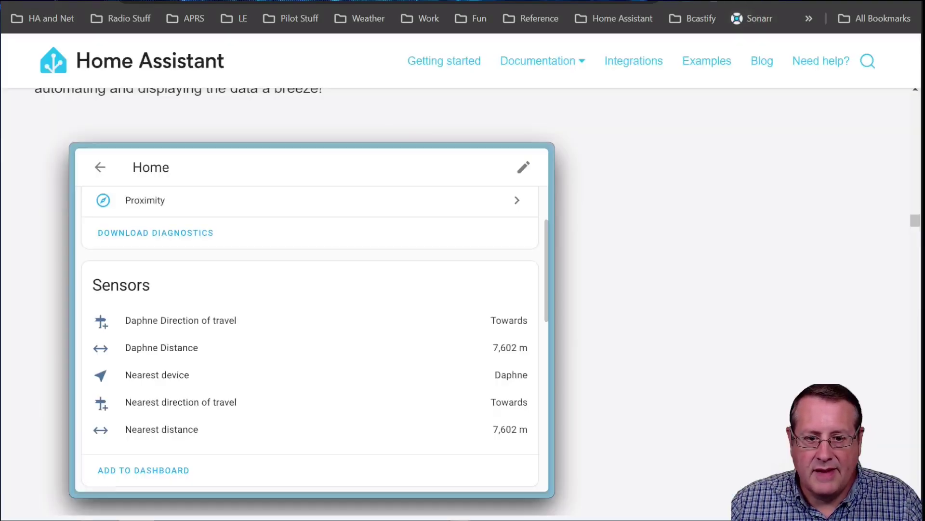
Scroll past the Python 3.12 and Other noteworthy changes sections, then open the Google Generative AI Conversation docs.
{"action": "scroll", "coordinate": [395, 380], "scroll_direction": "down", "scroll_amount": 8}
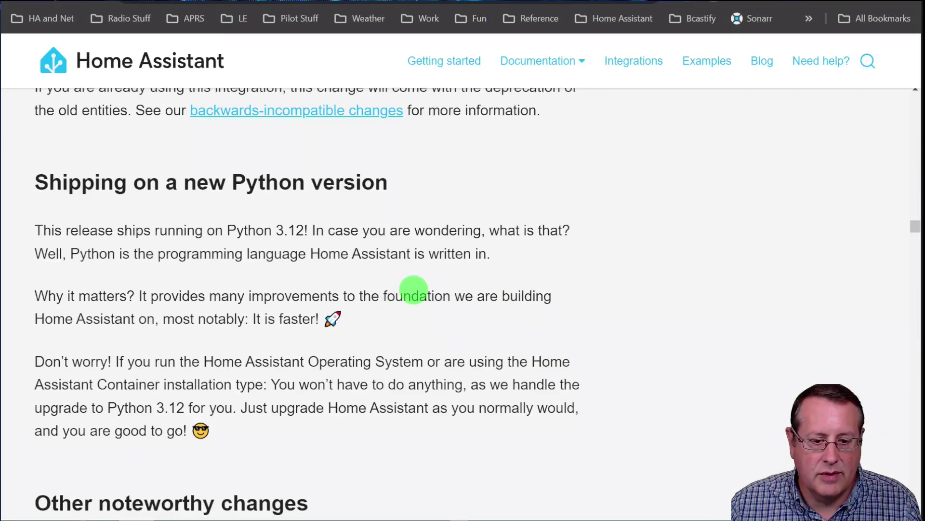
{"action": "scroll", "coordinate": [410, 291], "scroll_direction": "down", "scroll_amount": 6}
{"action": "scroll", "coordinate": [397, 284], "scroll_direction": "down", "scroll_amount": 3}
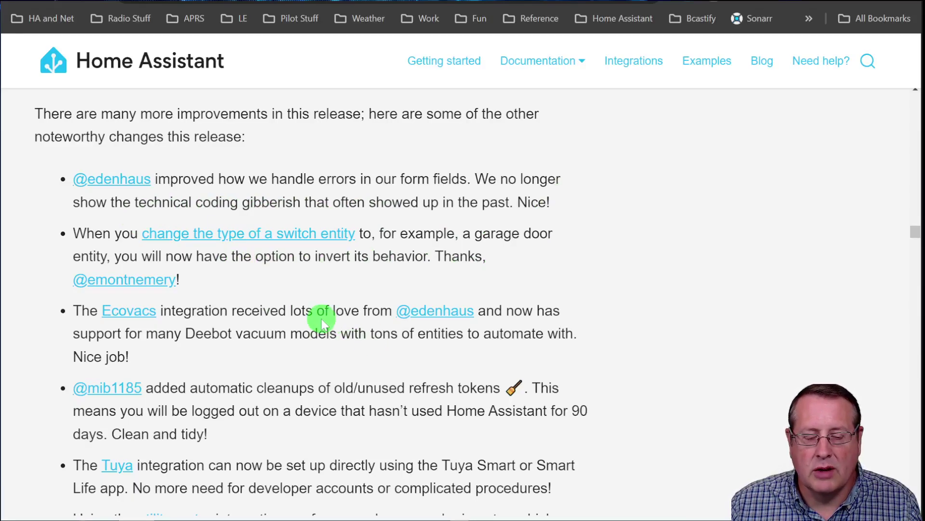
{"action": "scroll", "coordinate": [274, 287], "scroll_direction": "down", "scroll_amount": 5}
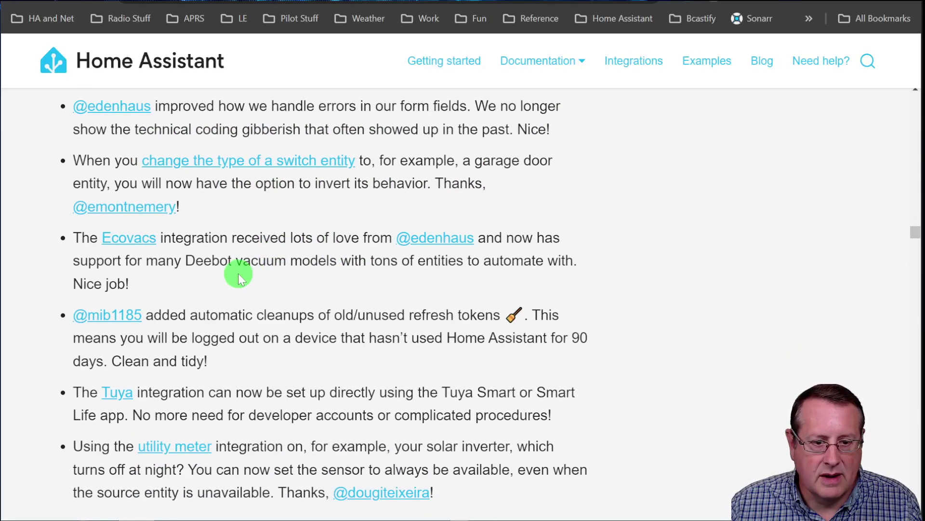
{"action": "scroll", "coordinate": [282, 305], "scroll_direction": "down", "scroll_amount": 2}
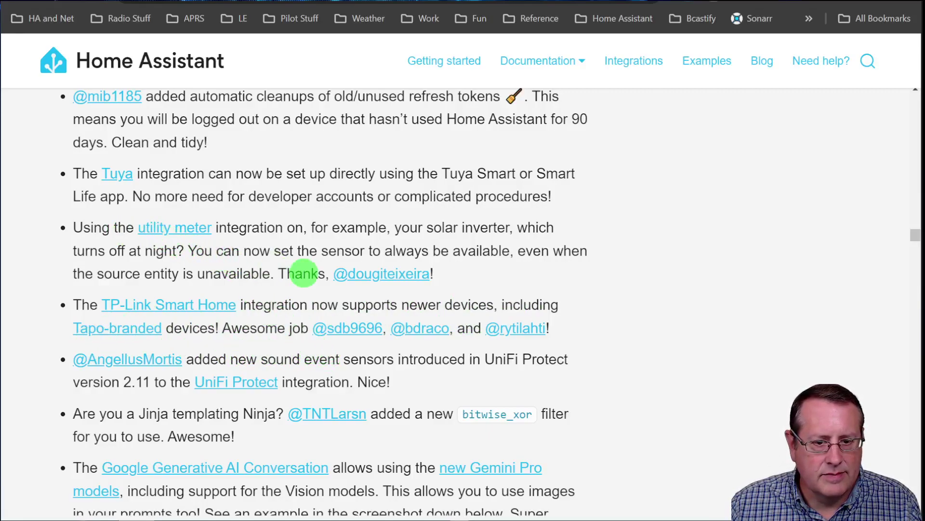
{"action": "scroll", "coordinate": [242, 337], "scroll_direction": "down", "scroll_amount": 3}
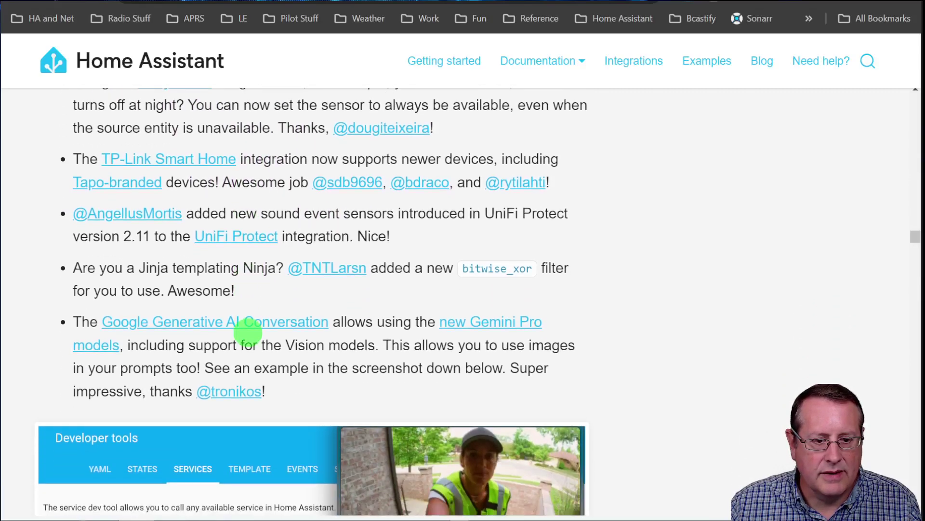
{"action": "scroll", "coordinate": [233, 311], "scroll_direction": "down", "scroll_amount": 3}
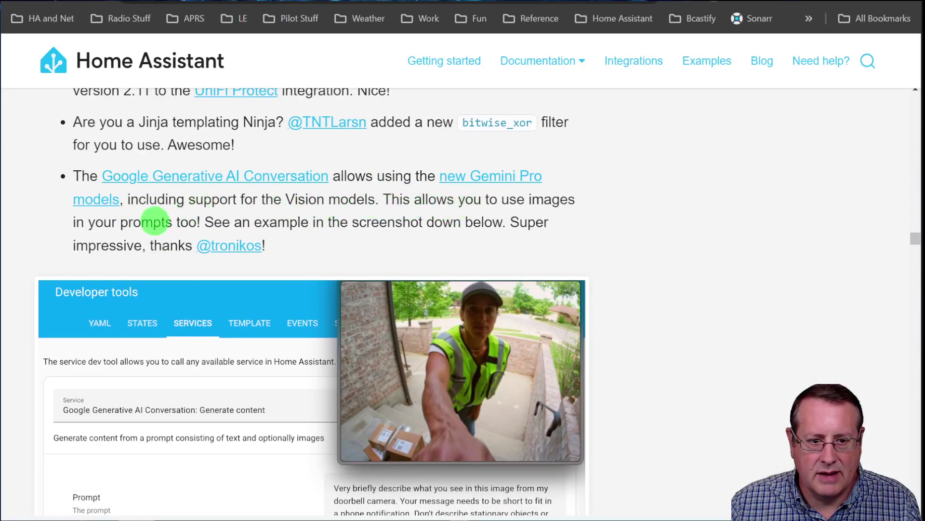
{"action": "scroll", "coordinate": [141, 231], "scroll_direction": "down", "scroll_amount": 2}
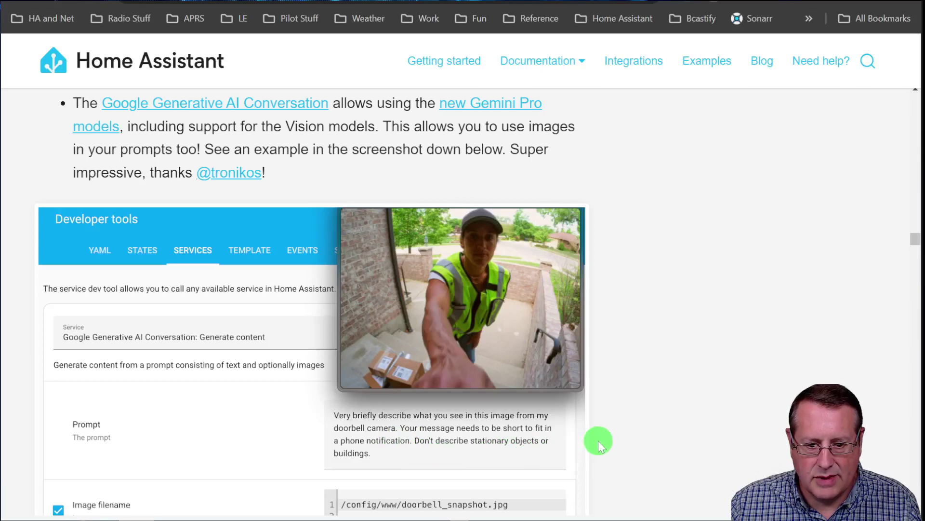
{"action": "scroll", "coordinate": [486, 388], "scroll_direction": "down", "scroll_amount": 5}
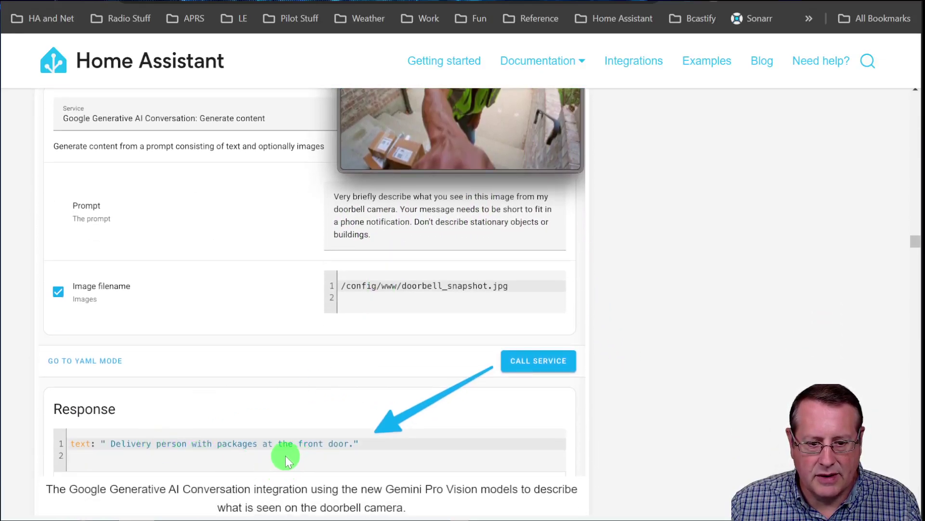
{"action": "scroll", "coordinate": [288, 459], "scroll_direction": "up", "scroll_amount": 6}
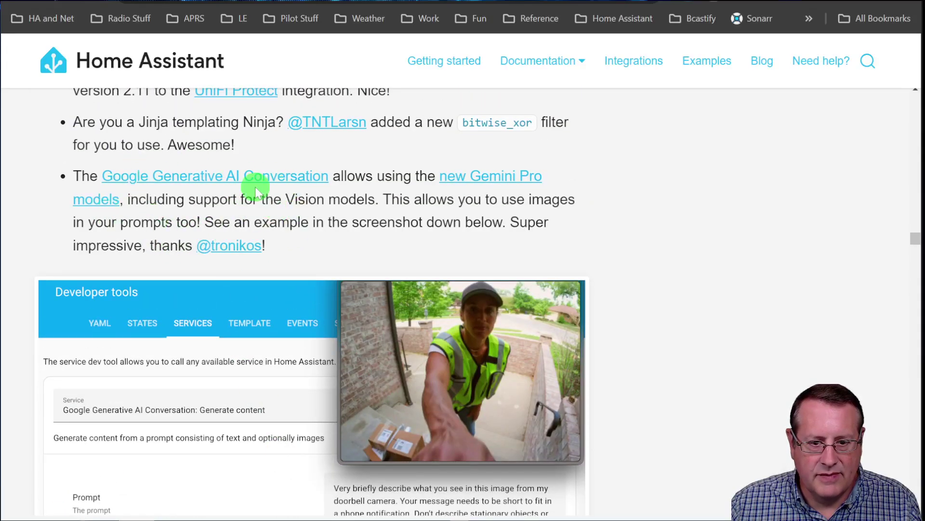
{"action": "scroll", "coordinate": [332, 418], "scroll_direction": "down", "scroll_amount": 6}
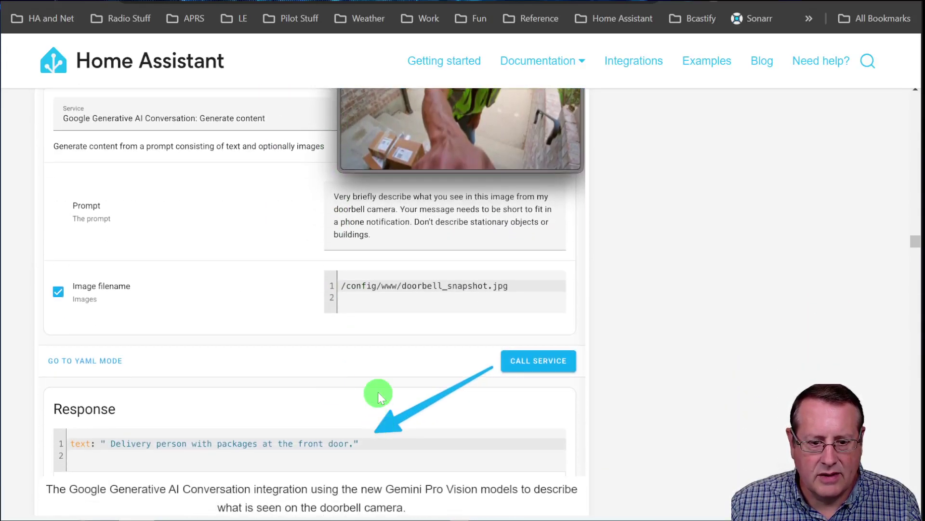
{"action": "scroll", "coordinate": [378, 388], "scroll_direction": "down", "scroll_amount": 5}
{"action": "scroll", "coordinate": [385, 391], "scroll_direction": "up", "scroll_amount": 8}
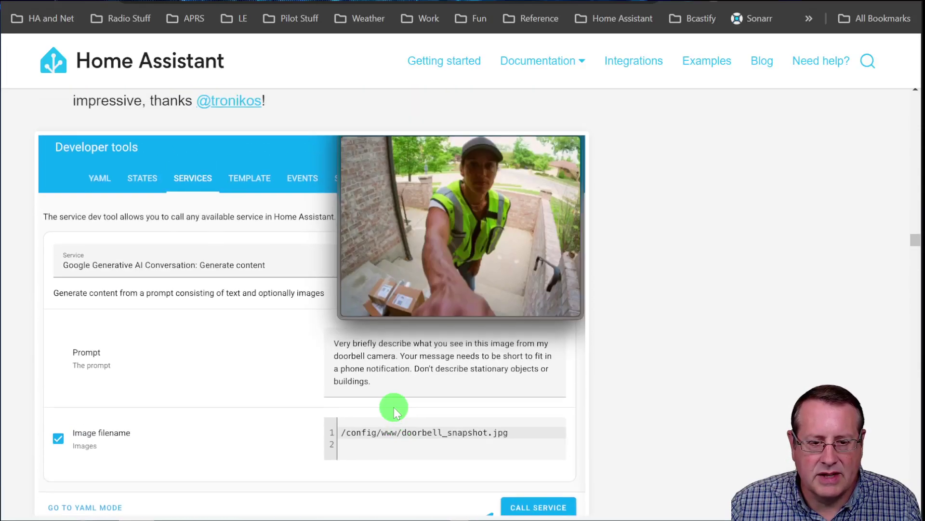
{"action": "scroll", "coordinate": [395, 407], "scroll_direction": "up", "scroll_amount": 3}
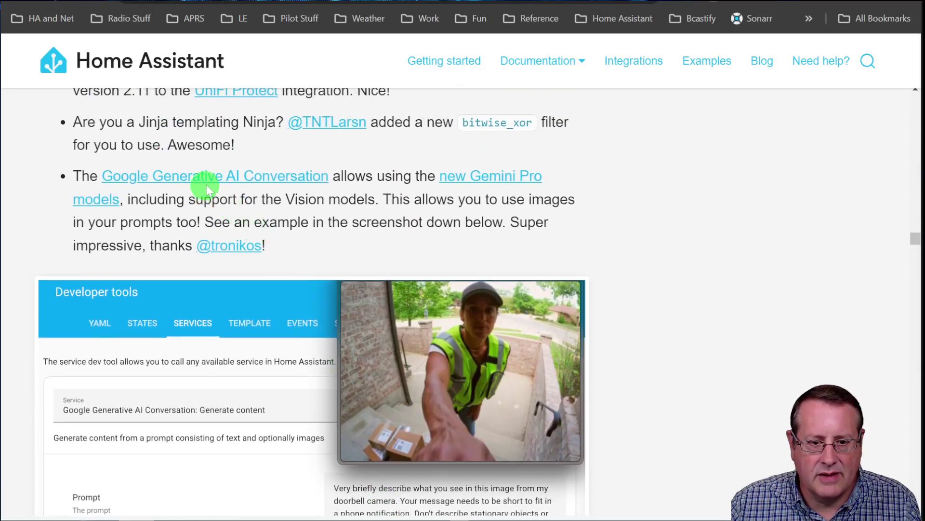
{"action": "left_click", "coordinate": [260, 182]}
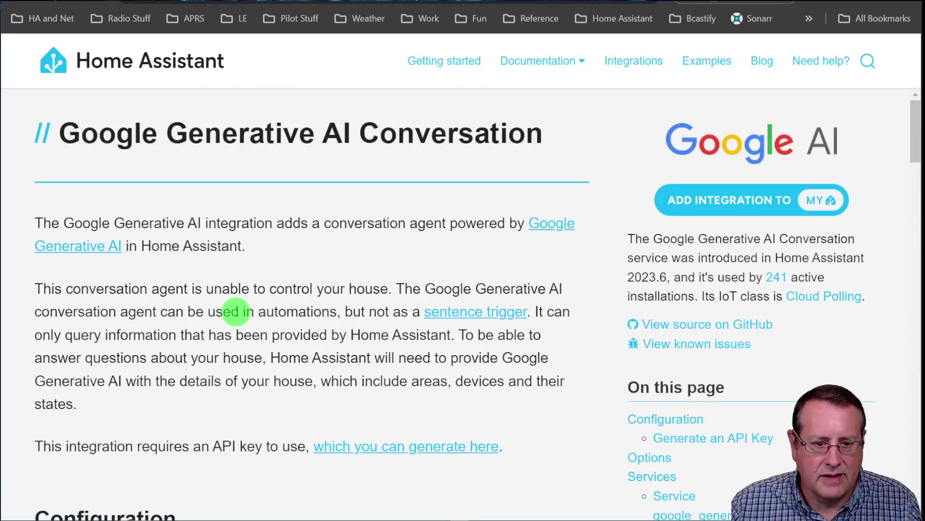
Skim the Google Generative AI Conversation docs' Configuration, API key and Options sections, then return to New integrations.
{"action": "scroll", "coordinate": [135, 285], "scroll_direction": "down", "scroll_amount": 2}
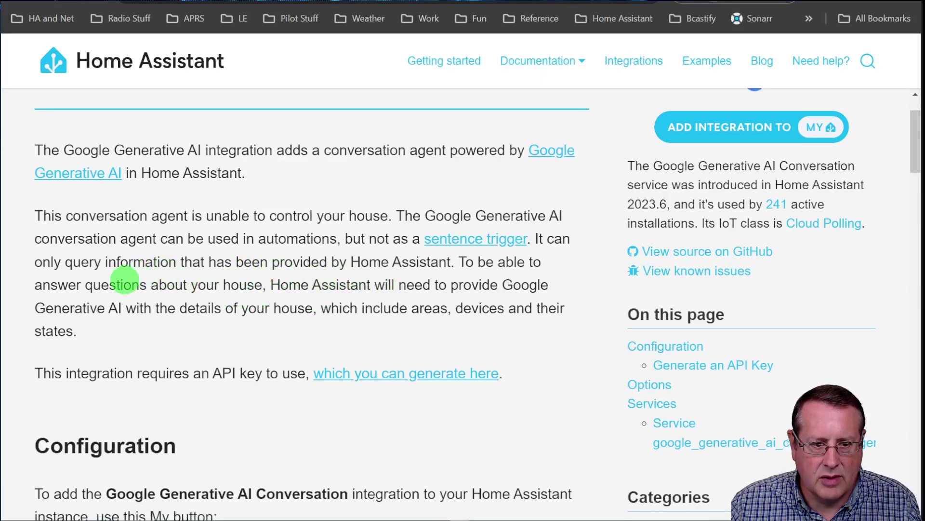
{"action": "scroll", "coordinate": [130, 294], "scroll_direction": "down", "scroll_amount": 6}
{"action": "scroll", "coordinate": [327, 363], "scroll_direction": "down", "scroll_amount": 3}
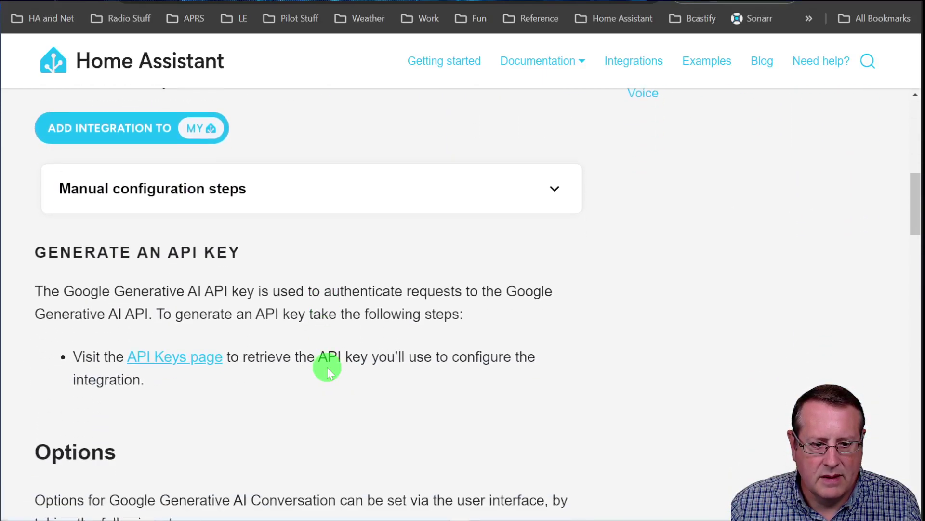
{"action": "scroll", "coordinate": [241, 359], "scroll_direction": "down", "scroll_amount": 3}
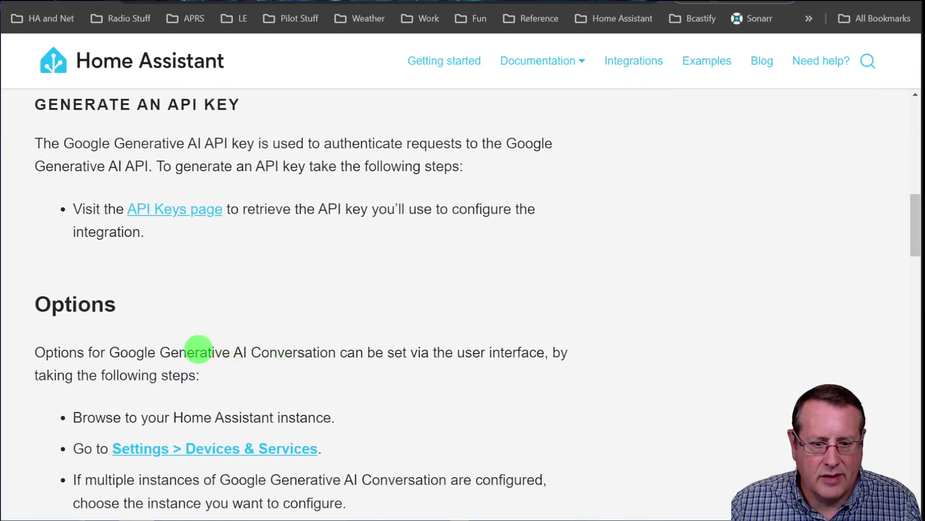
{"action": "scroll", "coordinate": [238, 367], "scroll_direction": "down", "scroll_amount": 3}
{"action": "scroll", "coordinate": [257, 316], "scroll_direction": "up", "scroll_amount": 3}
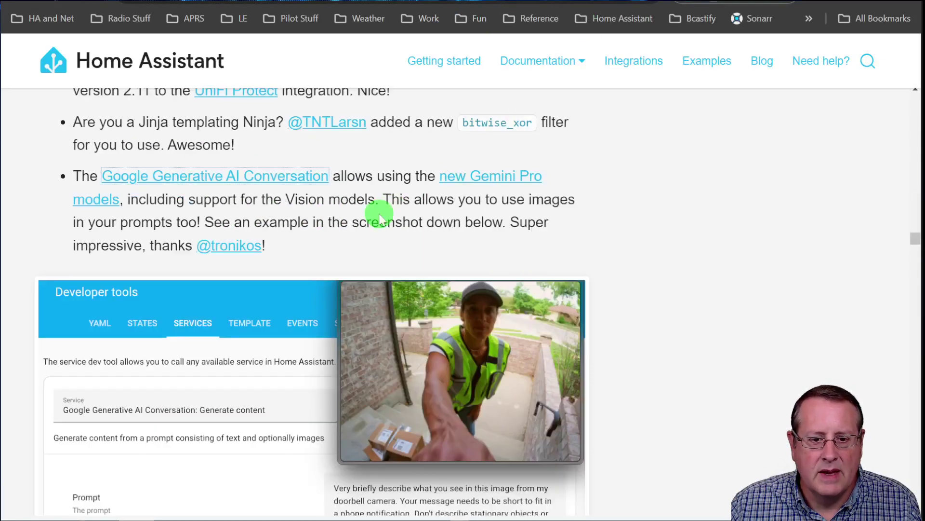
{"action": "scroll", "coordinate": [347, 231], "scroll_direction": "down", "scroll_amount": 4}
Scroll from AirTouch 5, Bang & Olufsen, Bring and Elvia down to the UI-configurable integrations.
{"action": "scroll", "coordinate": [258, 265], "scroll_direction": "down", "scroll_amount": 8}
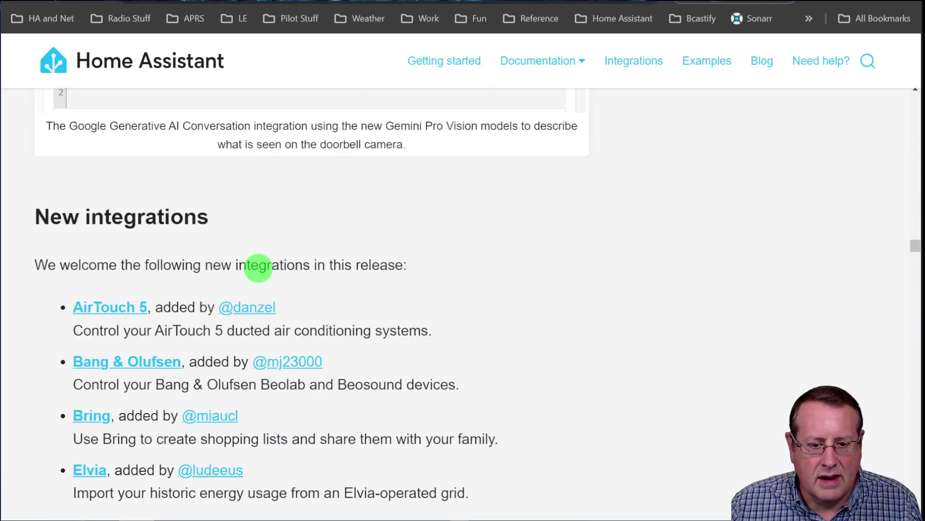
{"action": "scroll", "coordinate": [202, 262], "scroll_direction": "up", "scroll_amount": 3}
{"action": "scroll", "coordinate": [178, 261], "scroll_direction": "down", "scroll_amount": 3}
{"action": "scroll", "coordinate": [179, 262], "scroll_direction": "down", "scroll_amount": 4}
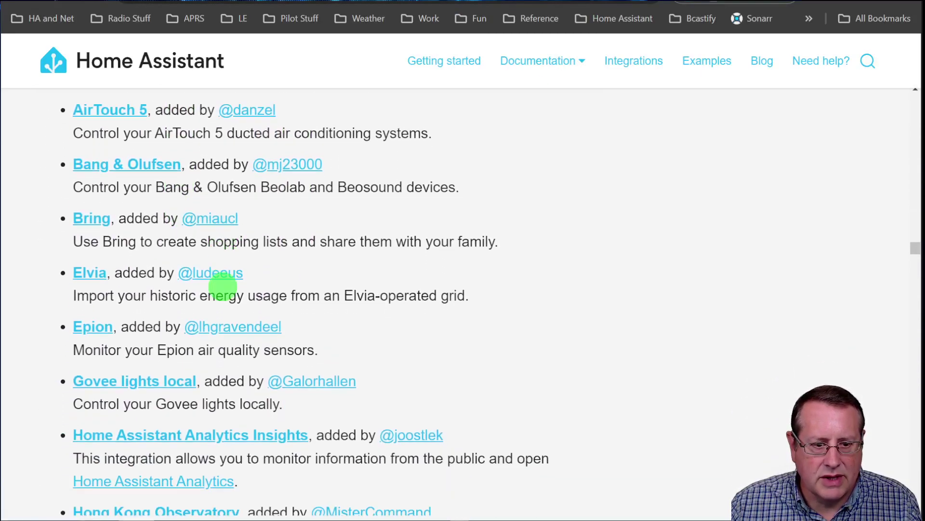
{"action": "scroll", "coordinate": [500, 375], "scroll_direction": "down", "scroll_amount": 4}
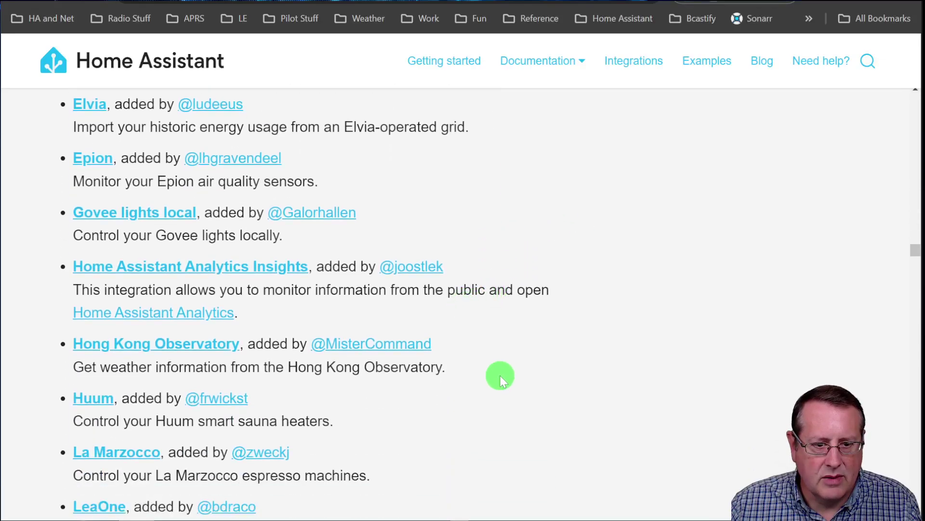
{"action": "scroll", "coordinate": [530, 360], "scroll_direction": "down", "scroll_amount": 5}
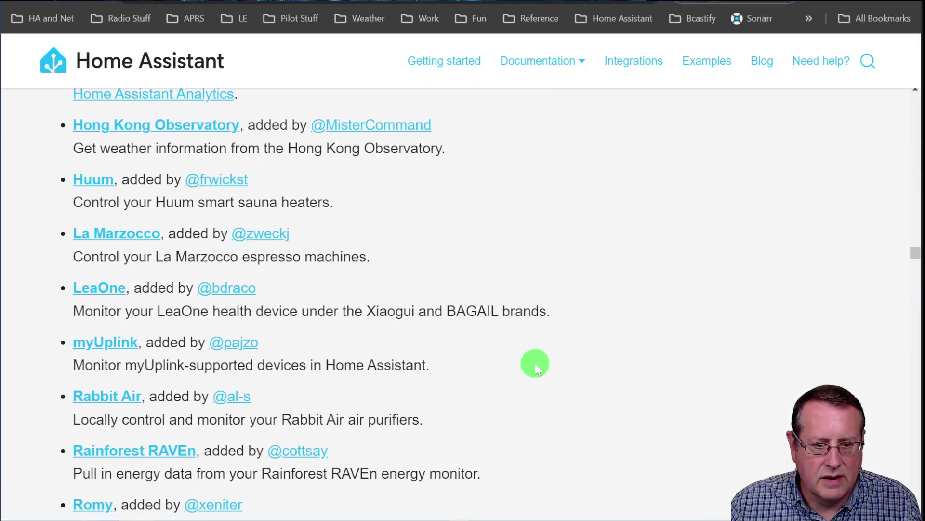
{"action": "scroll", "coordinate": [471, 345], "scroll_direction": "down", "scroll_amount": 2}
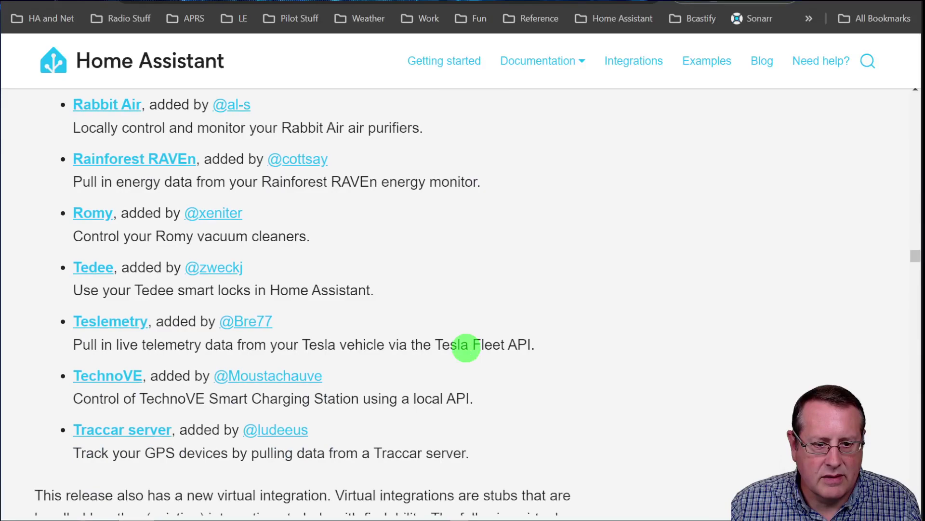
{"action": "scroll", "coordinate": [616, 384], "scroll_direction": "down", "scroll_amount": 5}
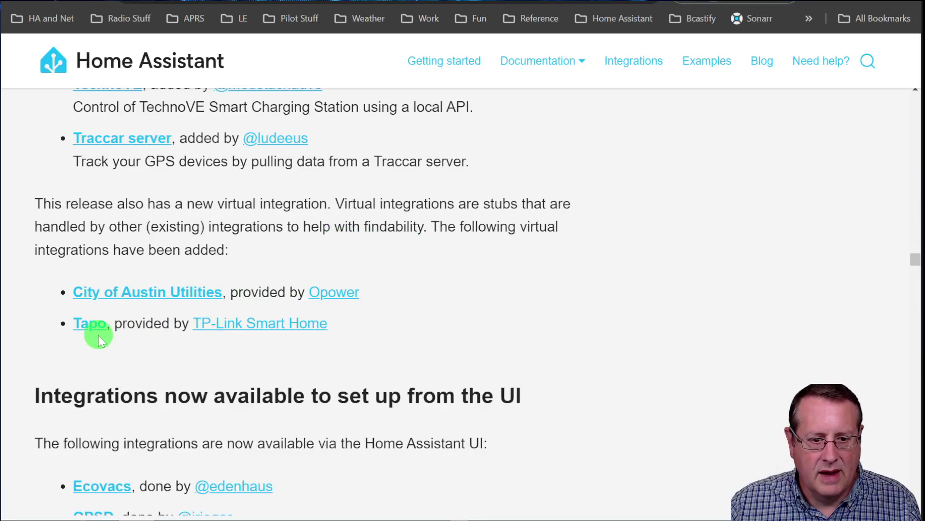
{"action": "scroll", "coordinate": [726, 414], "scroll_direction": "down", "scroll_amount": 5}
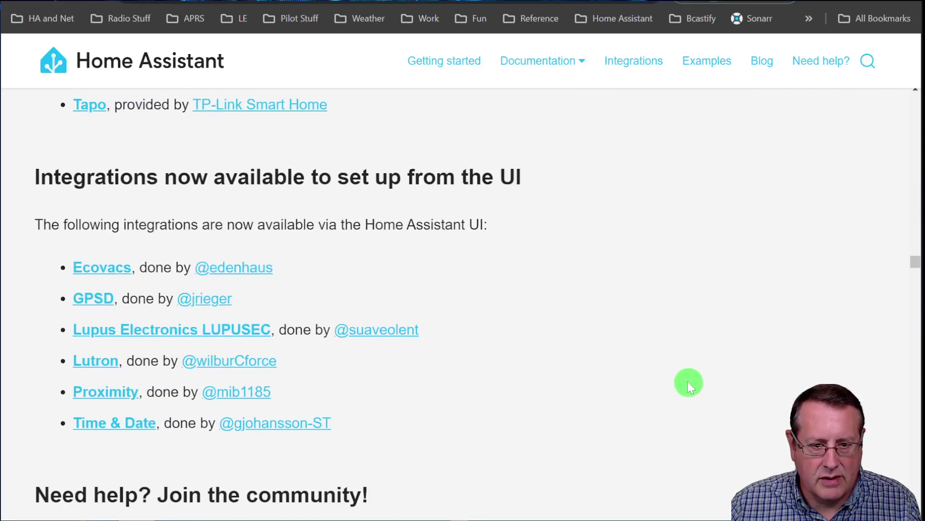
Expand the Authentication breaking change, read it, and collapse it again.
{"action": "scroll", "coordinate": [530, 308], "scroll_direction": "down", "scroll_amount": 10}
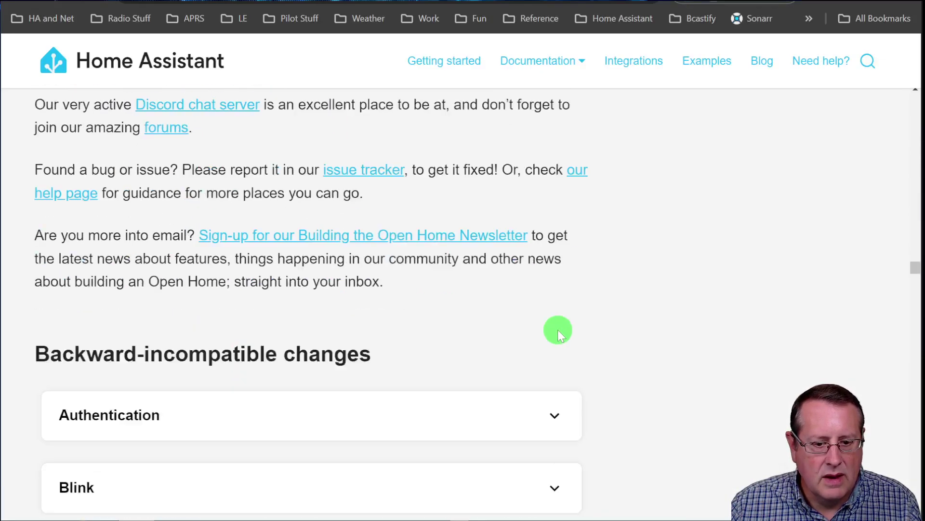
{"action": "scroll", "coordinate": [707, 385], "scroll_direction": "down", "scroll_amount": 5}
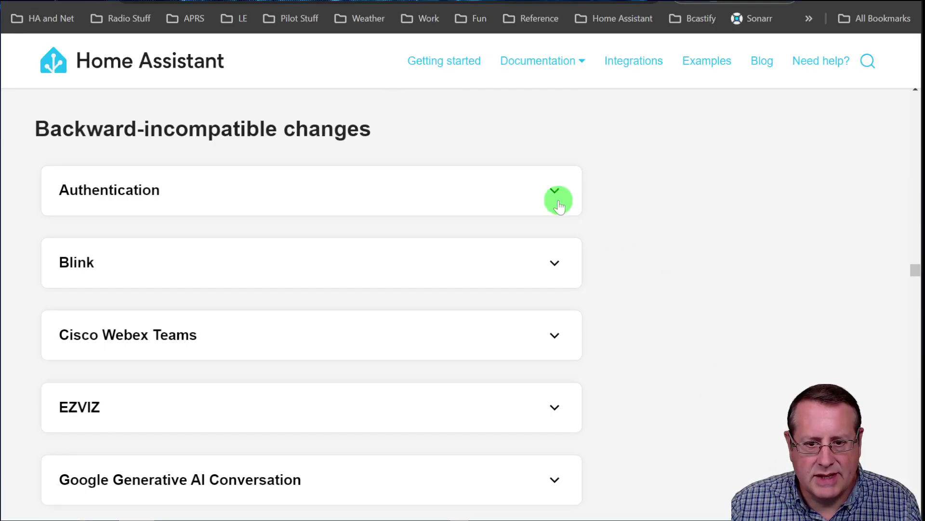
{"action": "left_click", "coordinate": [558, 202]}
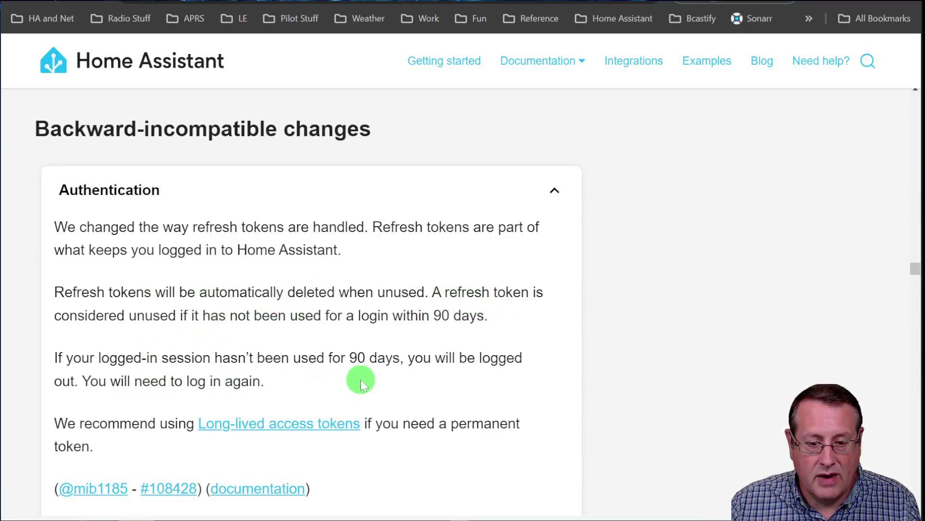
{"action": "scroll", "coordinate": [355, 351], "scroll_direction": "down", "scroll_amount": 1}
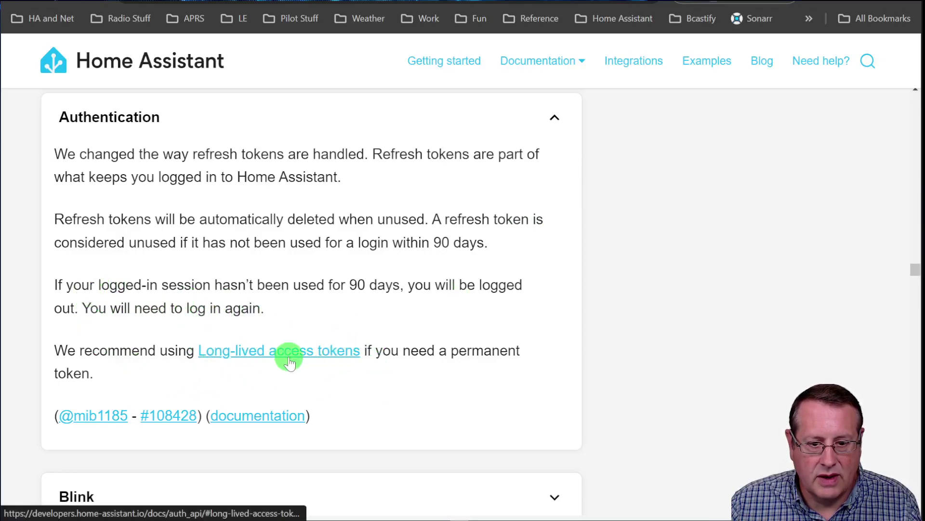
{"action": "scroll", "coordinate": [450, 310], "scroll_direction": "up", "scroll_amount": 1}
{"action": "left_click", "coordinate": [546, 195]}
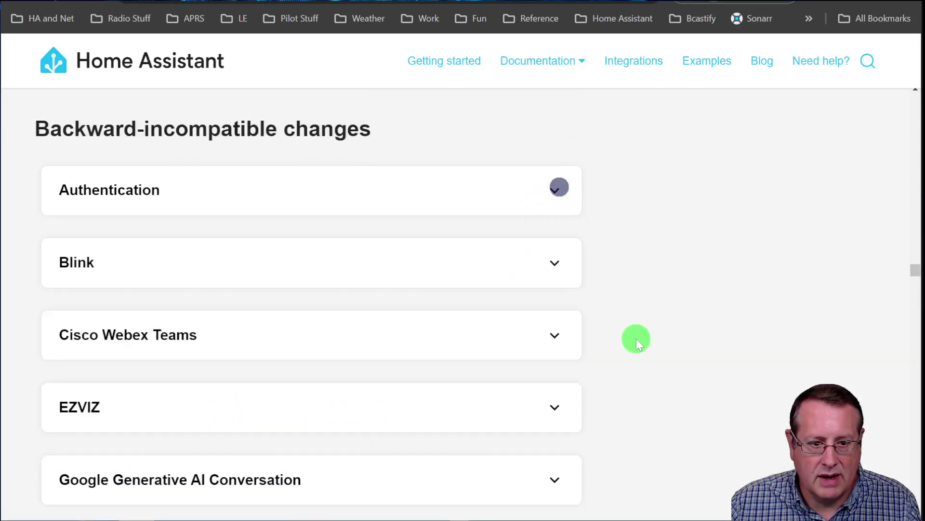
Scroll on through the Litter-Robot, Lutron, MELCloud, Met Office, MQTT and Proximity entries.
{"action": "scroll", "coordinate": [636, 338], "scroll_direction": "down", "scroll_amount": 3}
{"action": "scroll", "coordinate": [646, 366], "scroll_direction": "down", "scroll_amount": 1}
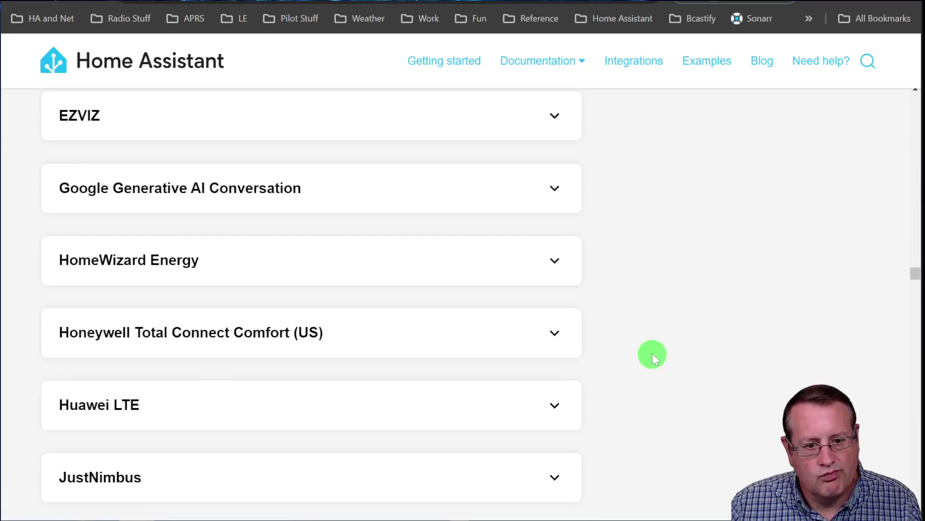
{"action": "scroll", "coordinate": [648, 345], "scroll_direction": "down", "scroll_amount": 3}
{"action": "scroll", "coordinate": [639, 337], "scroll_direction": "down", "scroll_amount": 8}
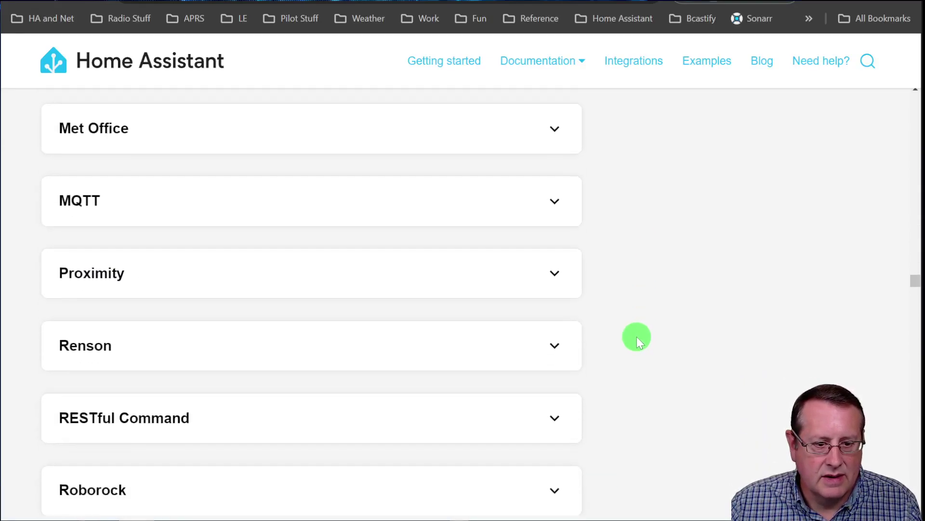
Expand and collapse the MQTT and Proximity breaking-change details.
{"action": "left_click", "coordinate": [560, 183]}
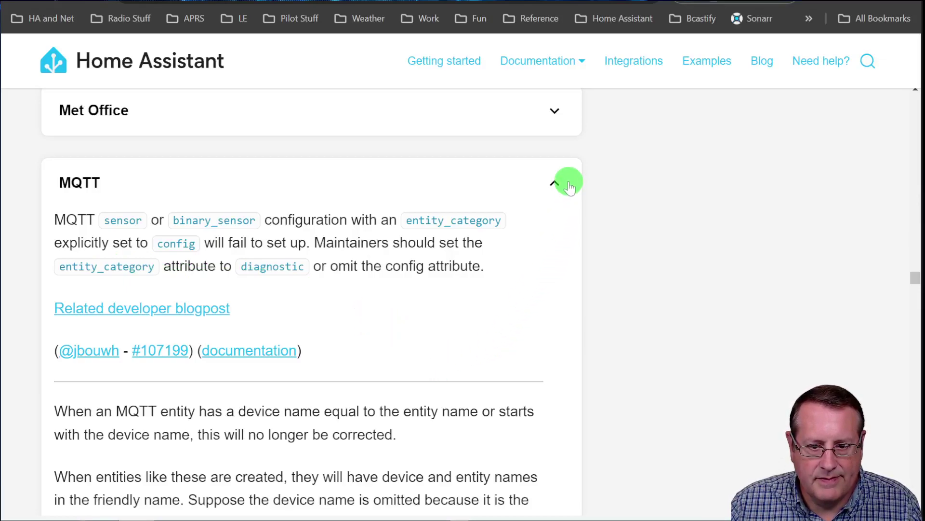
{"action": "left_click", "coordinate": [555, 182]}
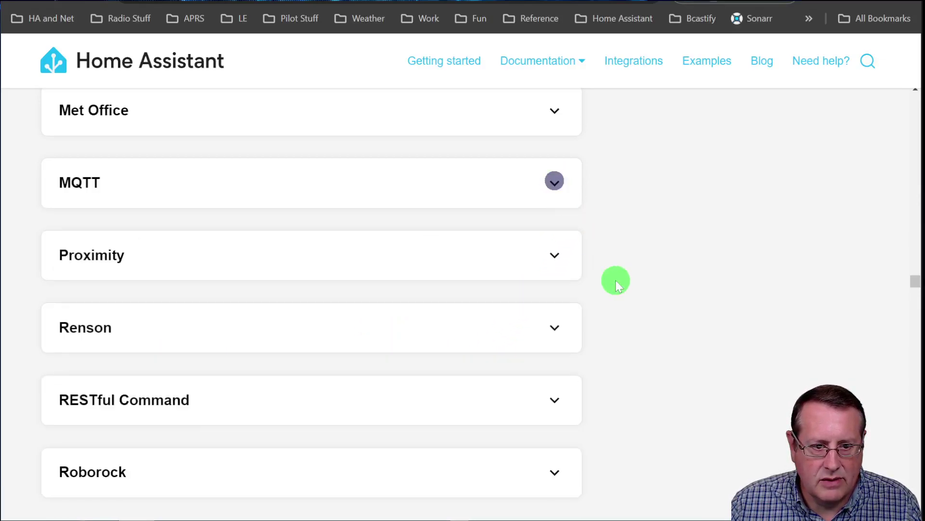
{"action": "left_click", "coordinate": [549, 254]}
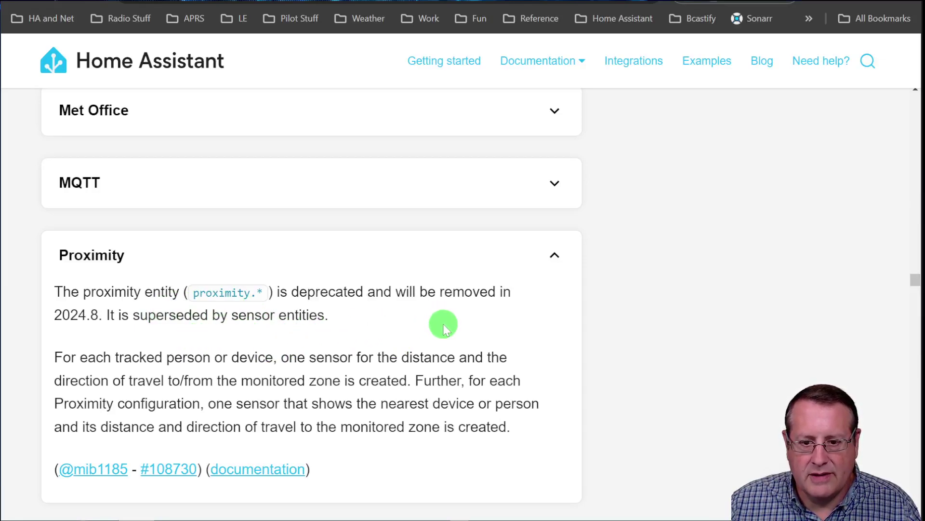
{"action": "left_click", "coordinate": [547, 261]}
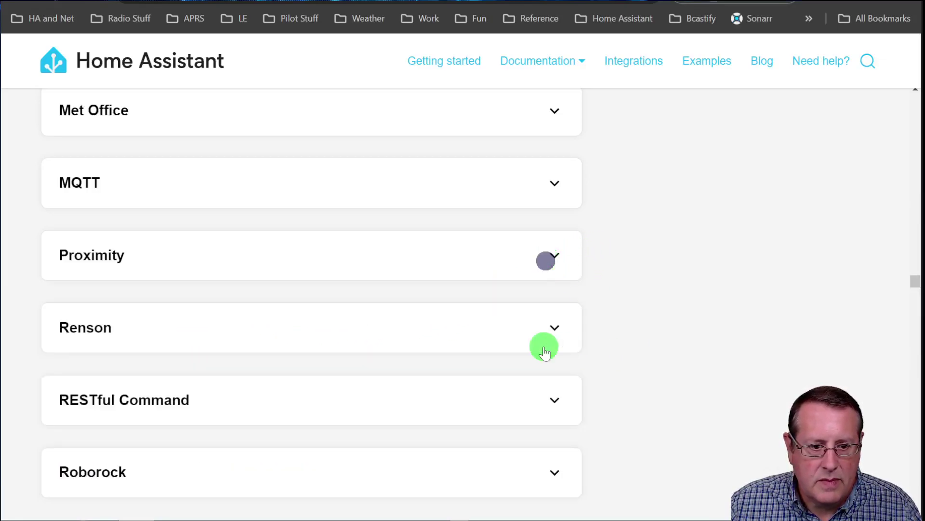
Review the Sensors and TP-Link Smart Home entries, then expand the Z-Wave breaking change.
{"action": "scroll", "coordinate": [544, 351], "scroll_direction": "down", "scroll_amount": 7}
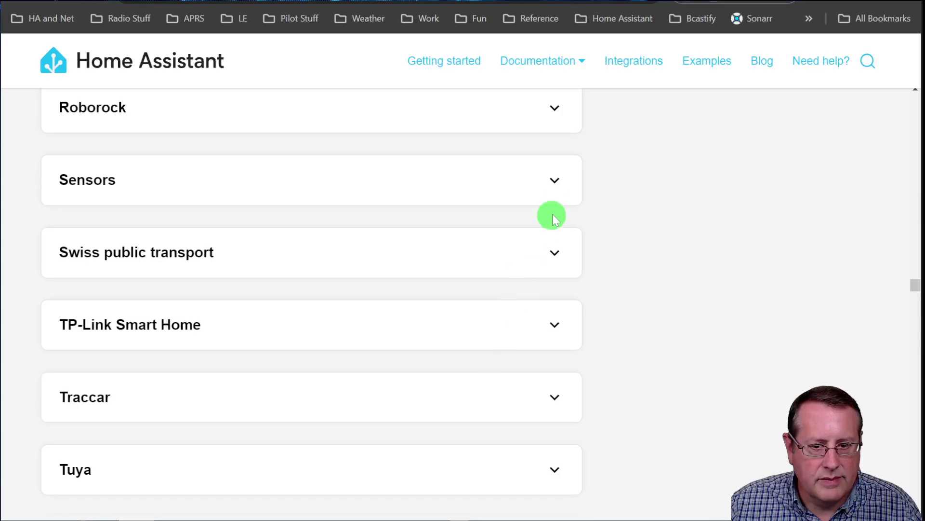
{"action": "left_click", "coordinate": [554, 182]}
{"action": "left_click", "coordinate": [554, 187]}
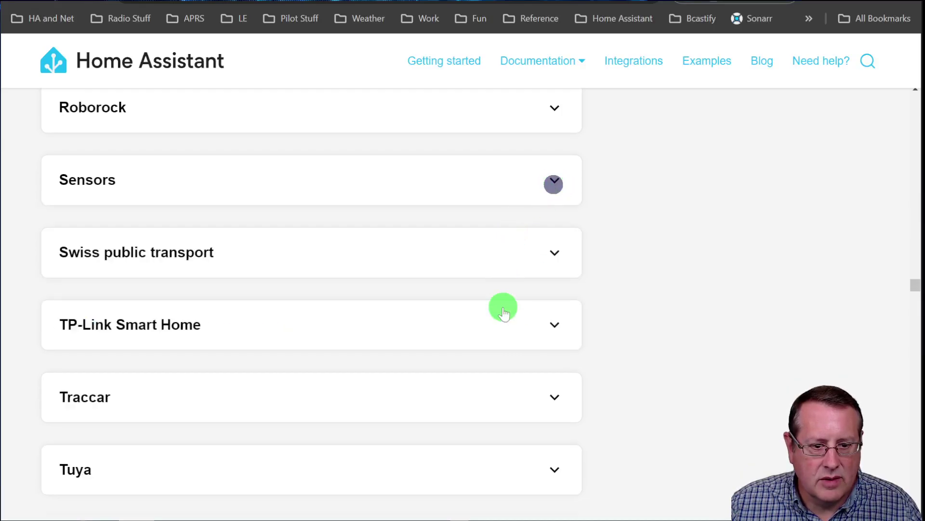
{"action": "scroll", "coordinate": [502, 308], "scroll_direction": "down", "scroll_amount": 1}
{"action": "left_click", "coordinate": [548, 251]}
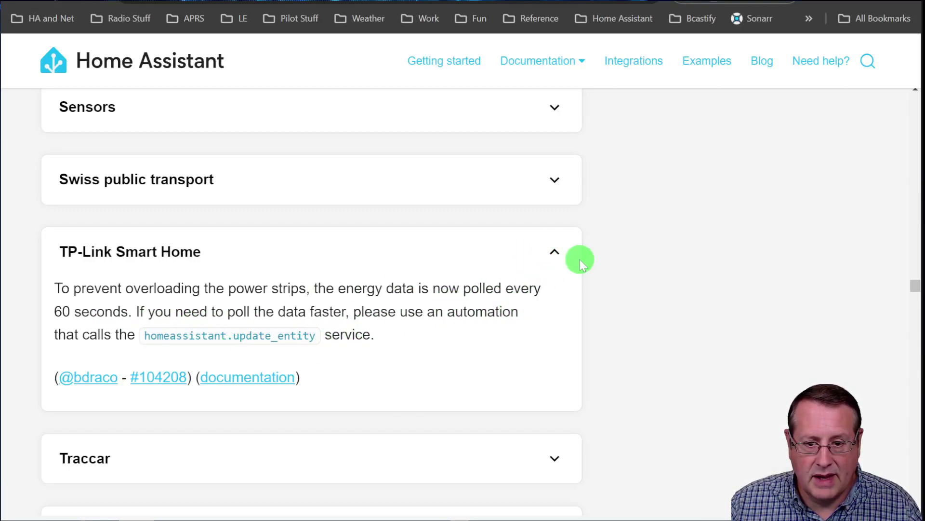
{"action": "left_click", "coordinate": [561, 256]}
{"action": "scroll", "coordinate": [641, 370], "scroll_direction": "down", "scroll_amount": 4}
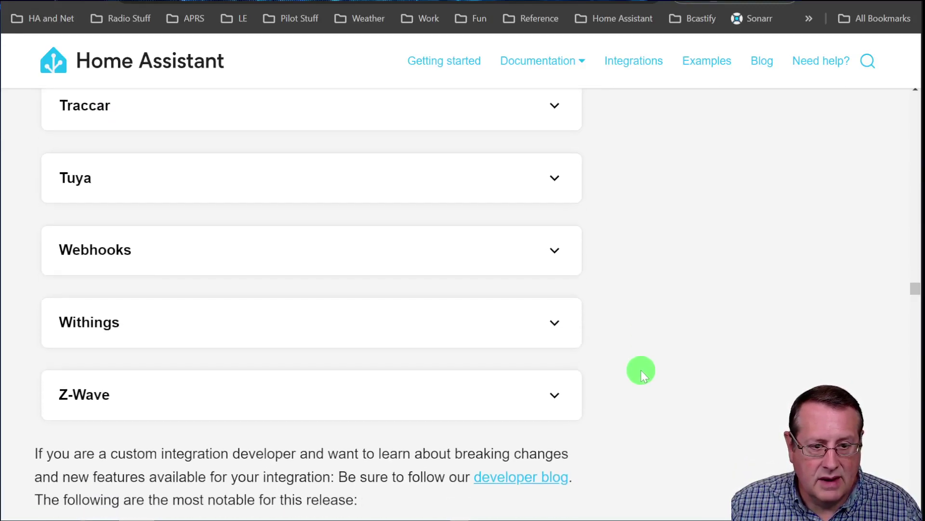
{"action": "left_click", "coordinate": [555, 398]}
Read the Z-Wave precision notes, collapse them, and move on to the list of removed integrations.
{"action": "scroll", "coordinate": [471, 386], "scroll_direction": "down", "scroll_amount": 3}
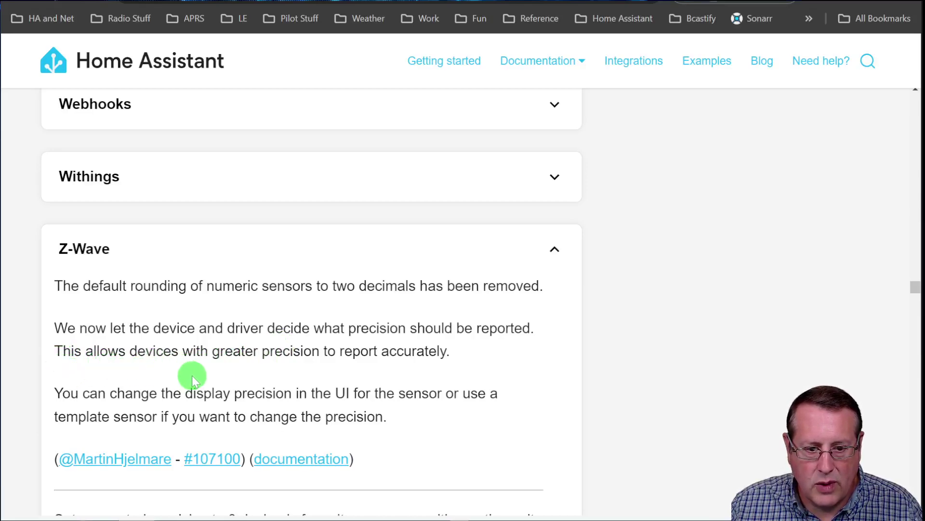
{"action": "scroll", "coordinate": [72, 349], "scroll_direction": "down", "scroll_amount": 1}
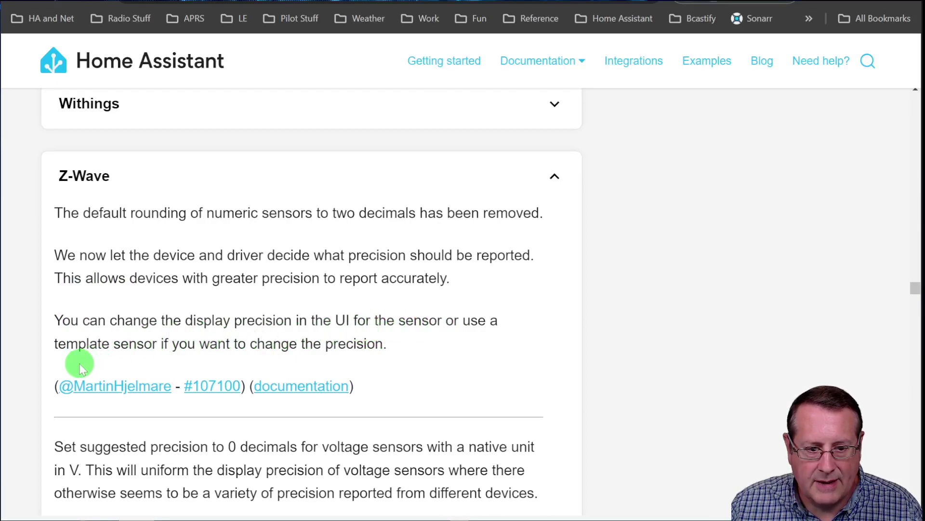
{"action": "scroll", "coordinate": [440, 386], "scroll_direction": "down", "scroll_amount": 2}
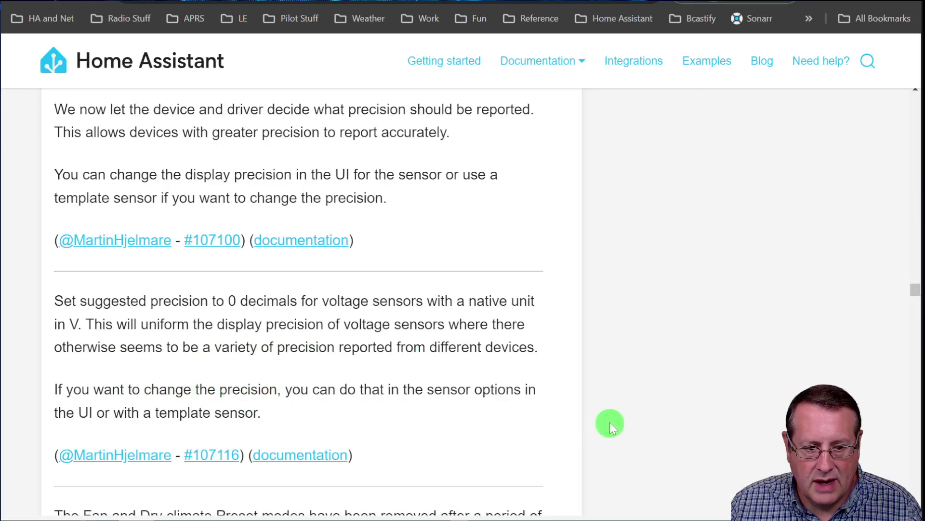
{"action": "scroll", "coordinate": [610, 424], "scroll_direction": "down", "scroll_amount": 3}
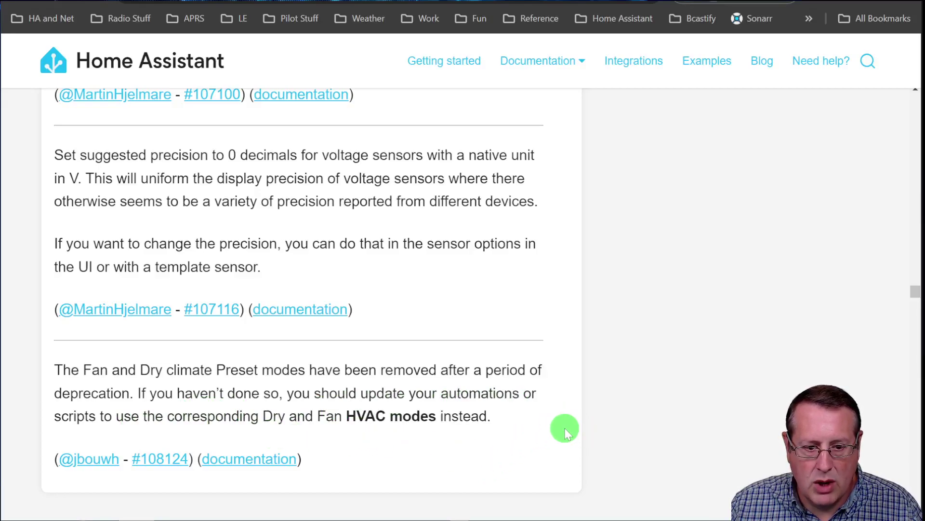
{"action": "scroll", "coordinate": [566, 415], "scroll_direction": "down", "scroll_amount": 4}
{"action": "scroll", "coordinate": [572, 411], "scroll_direction": "up", "scroll_amount": 12}
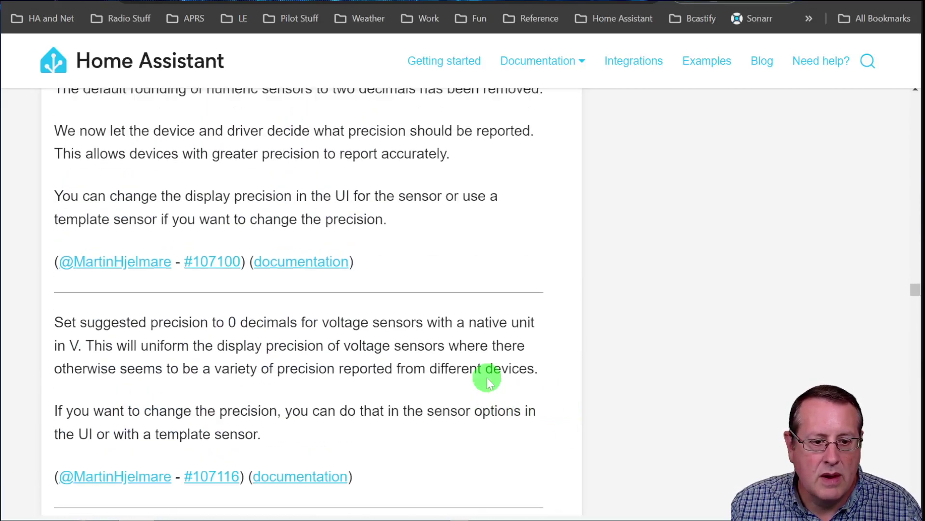
{"action": "left_click", "coordinate": [92, 317]}
{"action": "scroll", "coordinate": [343, 355], "scroll_direction": "down", "scroll_amount": 9}
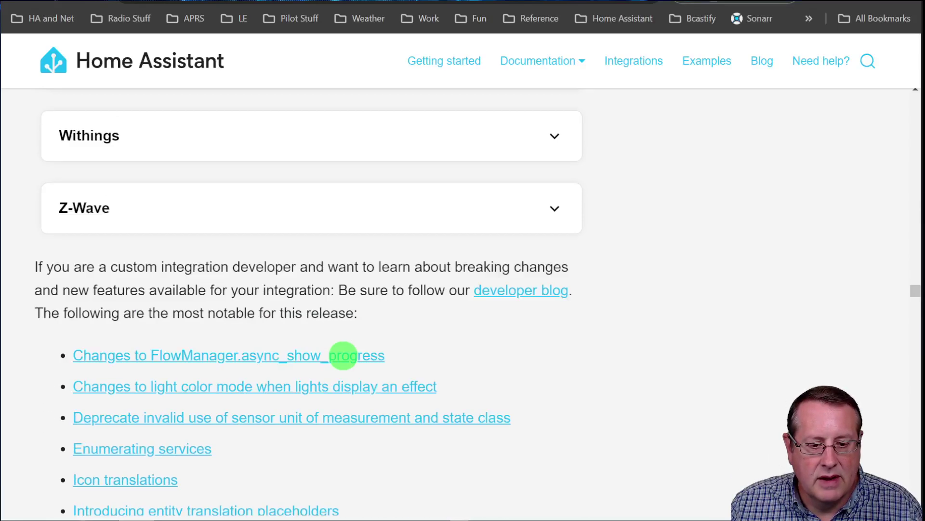